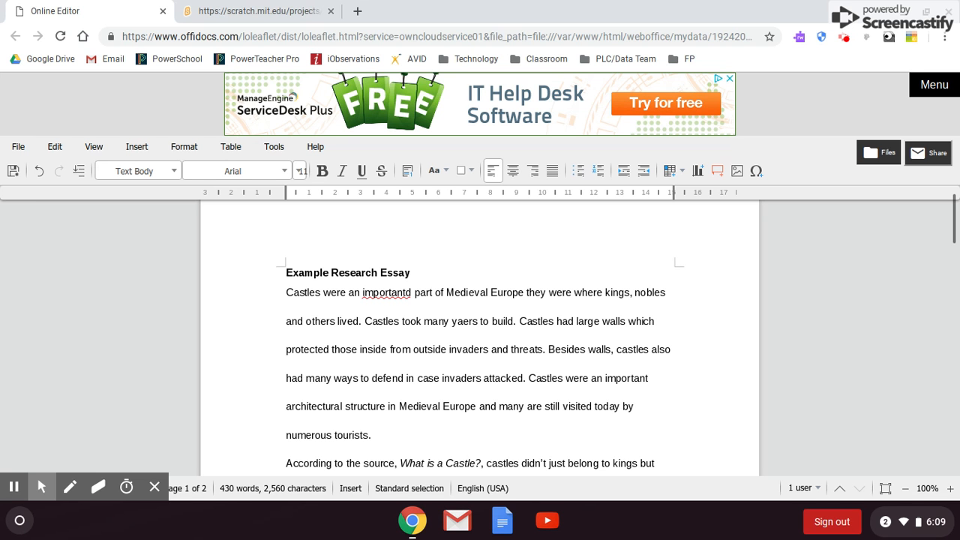
Step: Try the VL Gothic font on the title "Example Research Essay" and revert it to Arial
triple_click(343, 272)
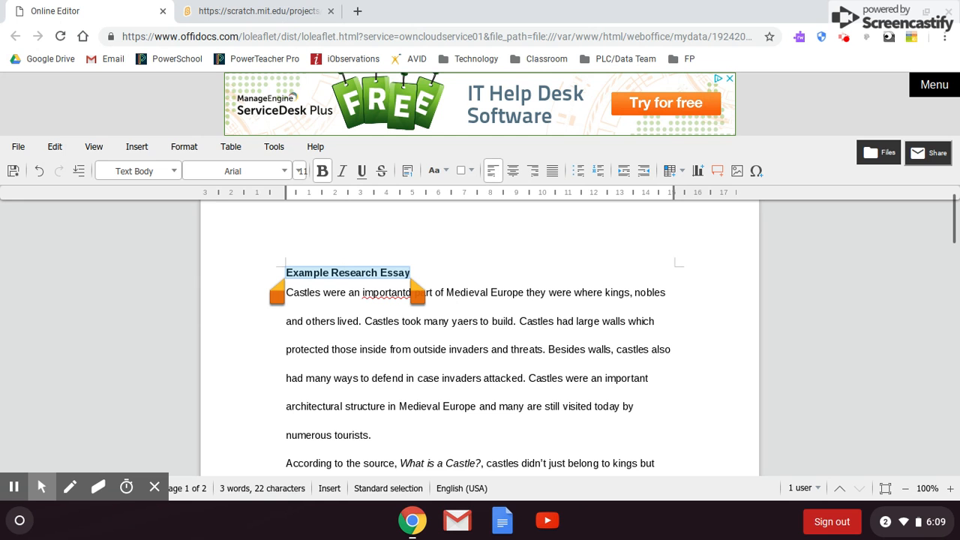
click(284, 172)
scroll(272, 257, up, 1)
scroll(272, 257, up, 3)
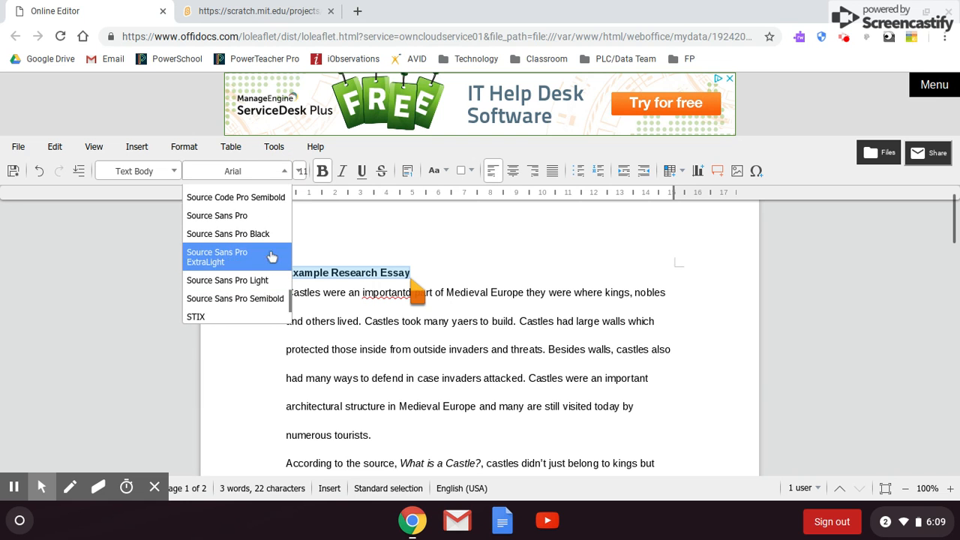
scroll(272, 257, down, 2)
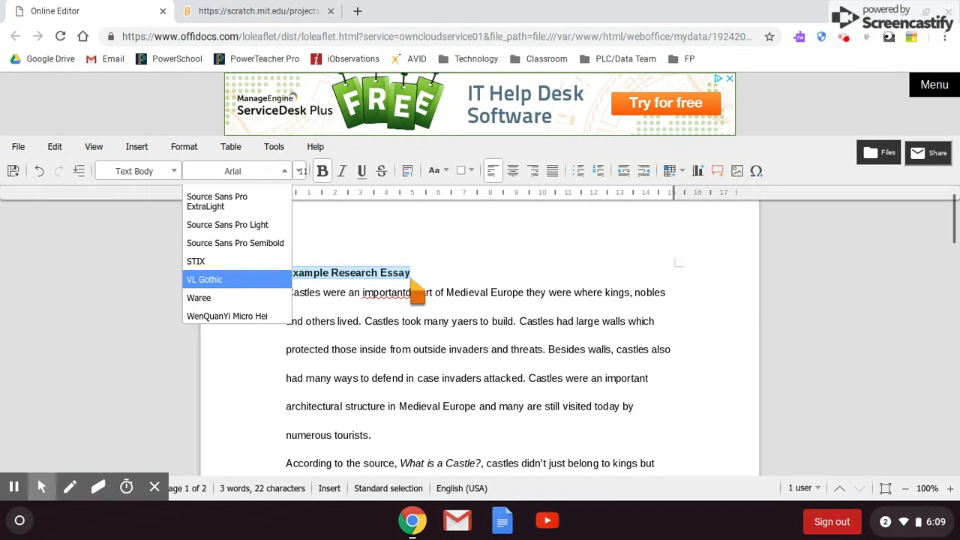
click(259, 278)
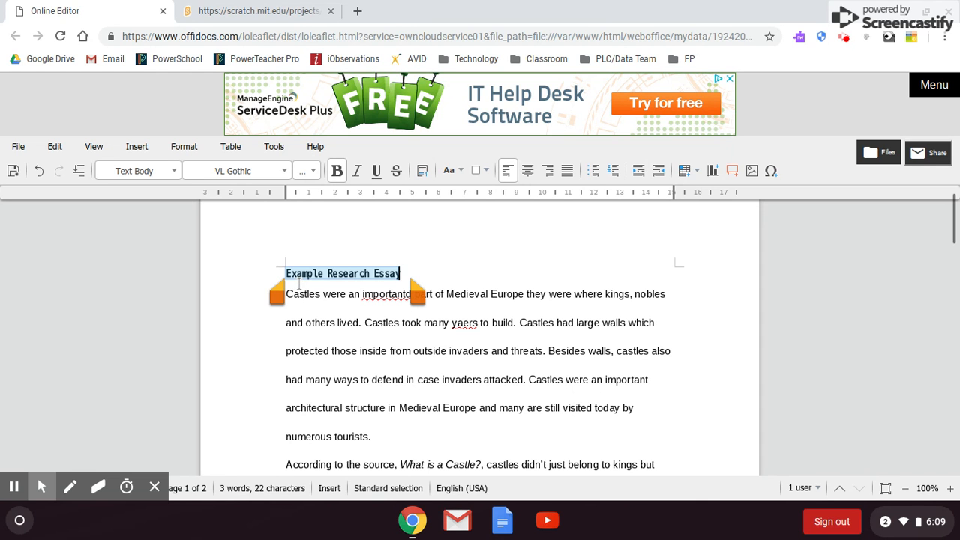
click(284, 170)
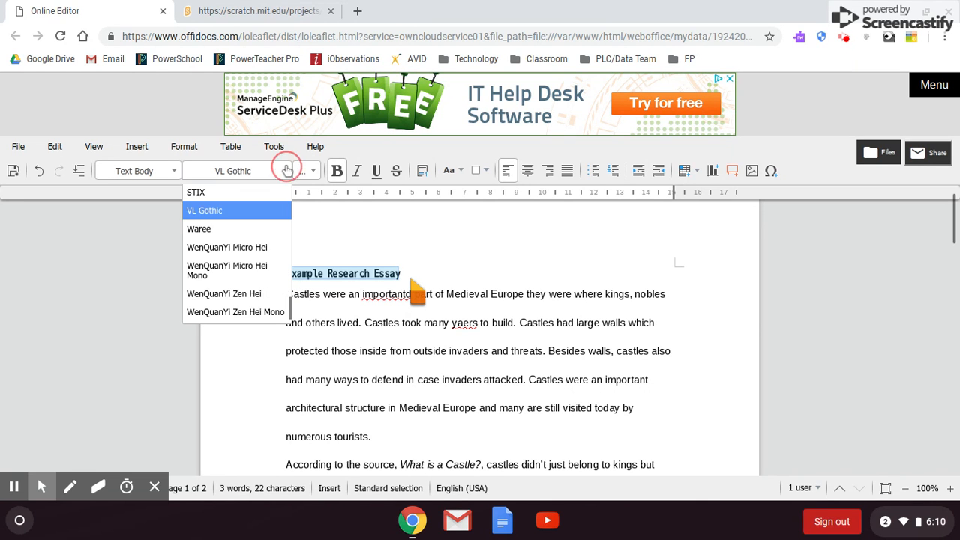
click(362, 236)
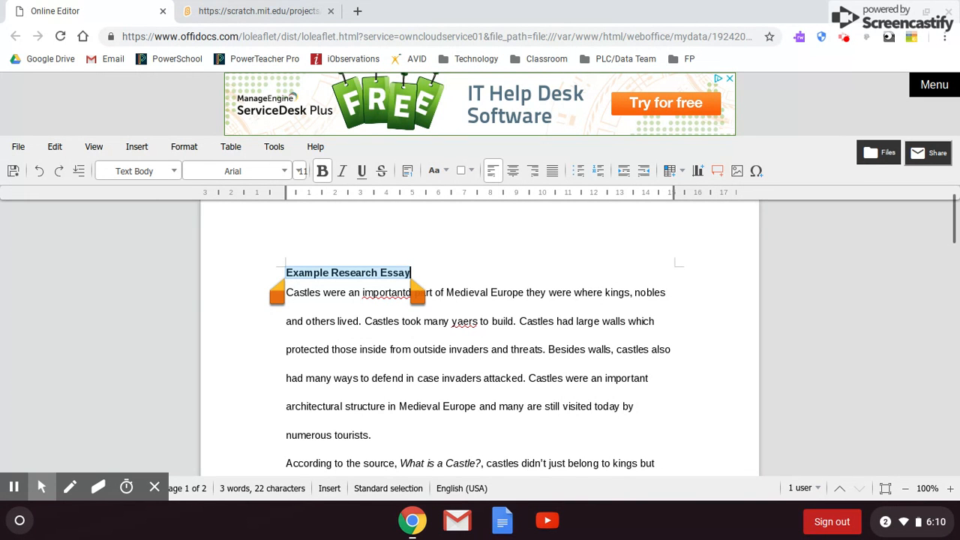
Step: Increase the font size of the title "Example Research Essay" by one increment and center the title
click(300, 171)
click(183, 147)
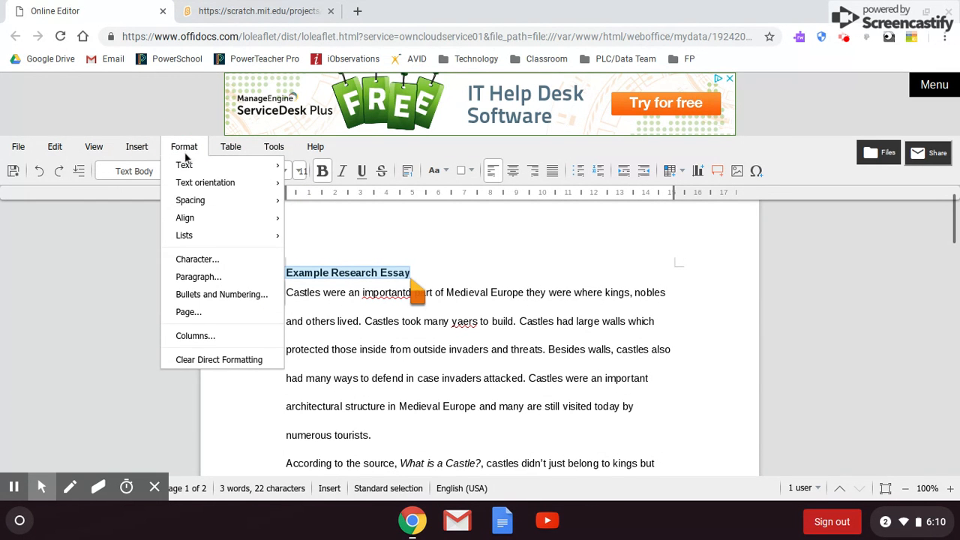
mouse_move(191, 165)
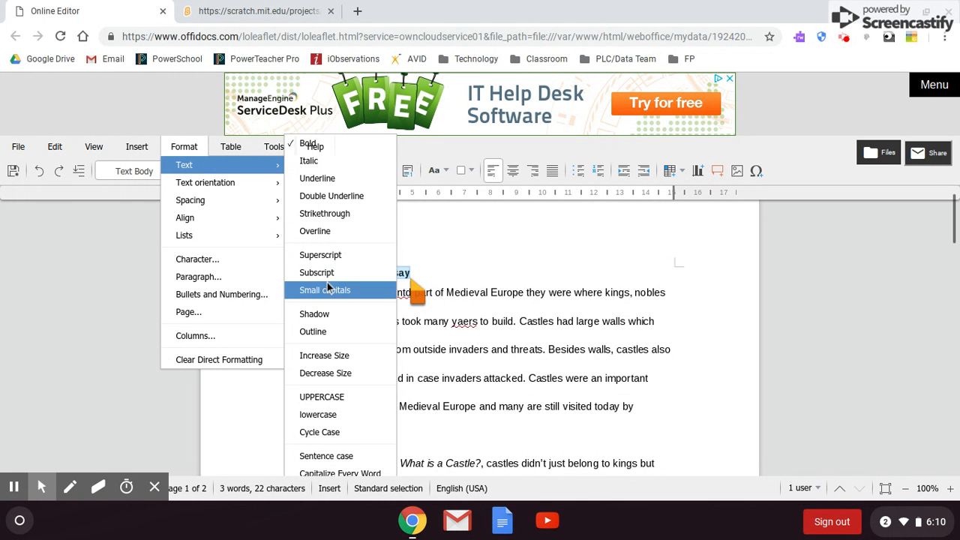
click(341, 354)
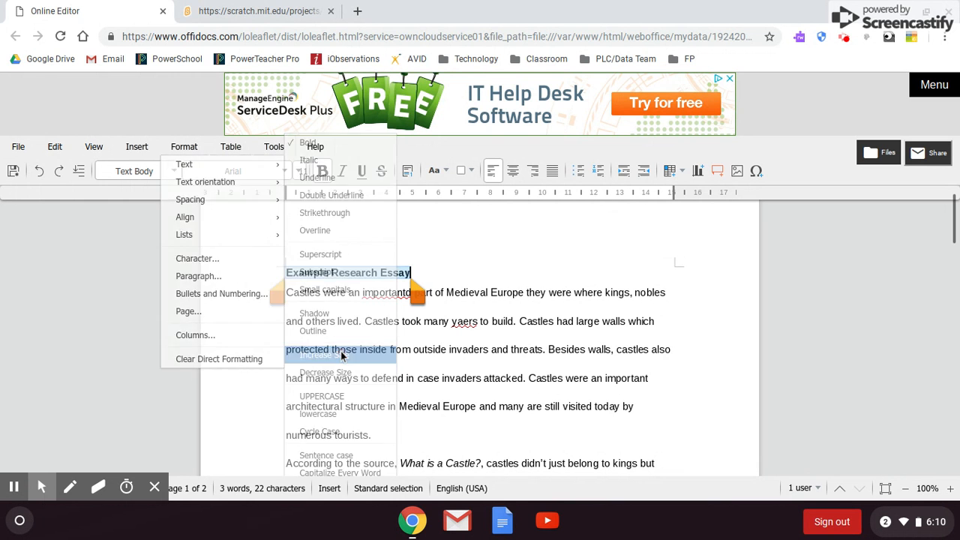
key(Home)
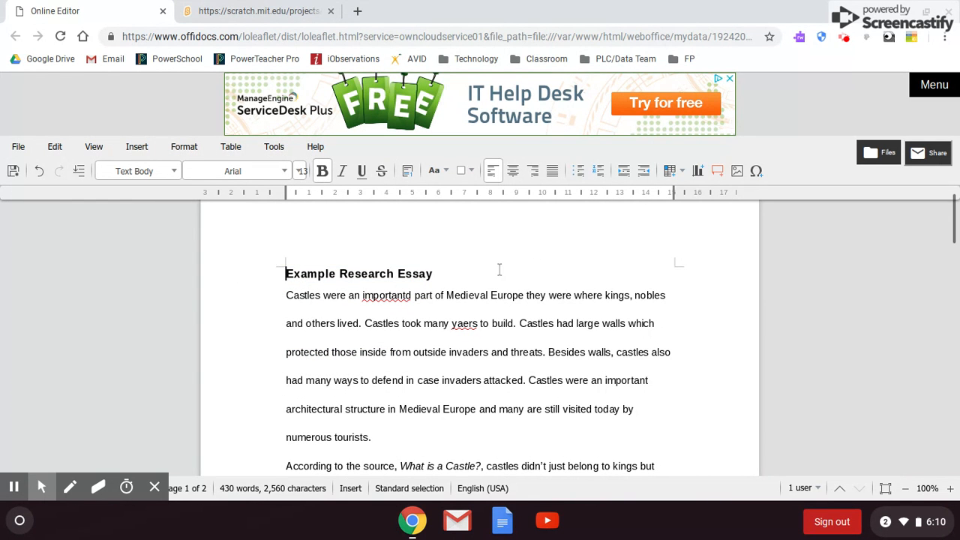
click(512, 172)
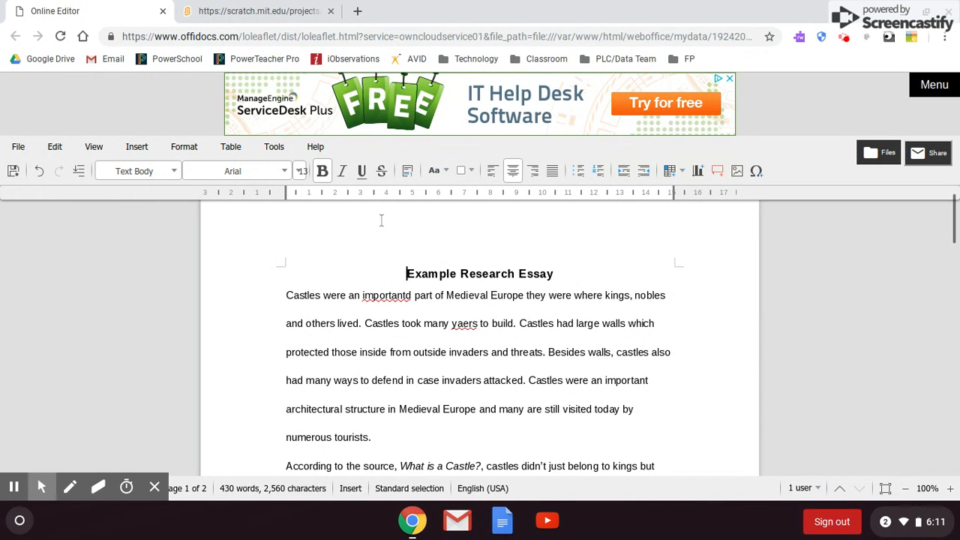
Step: Spell-check the essay, correcting "importantd" to "important" and "yaers" to "years"
click(282, 150)
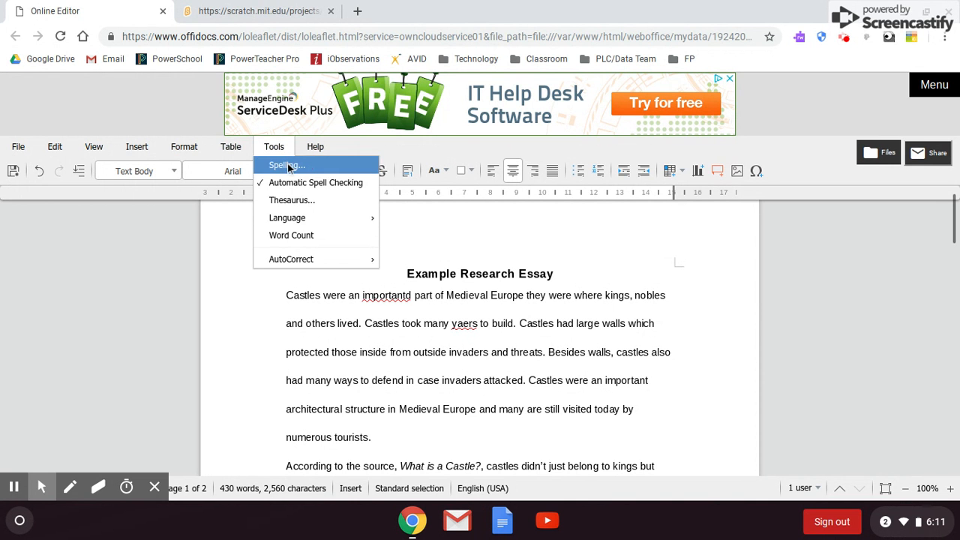
click(287, 162)
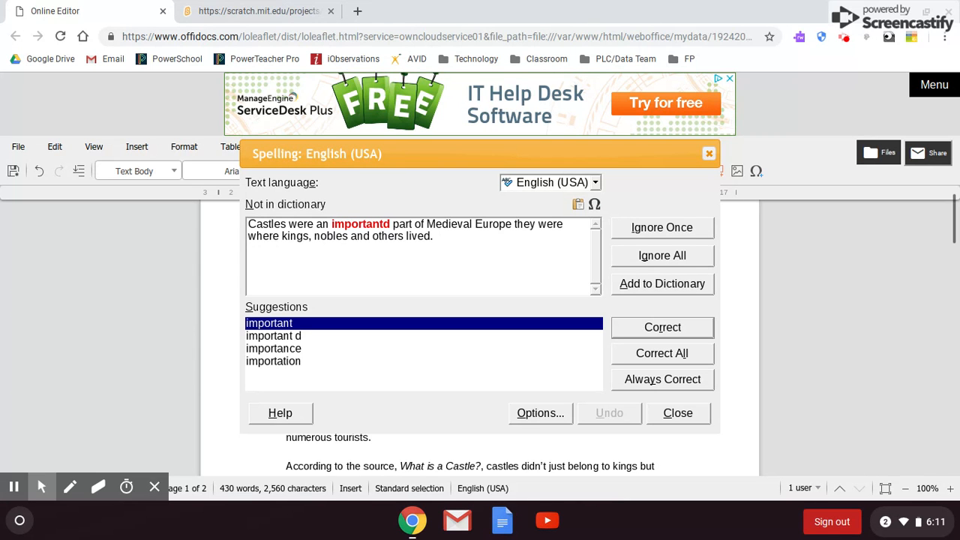
double_click(284, 324)
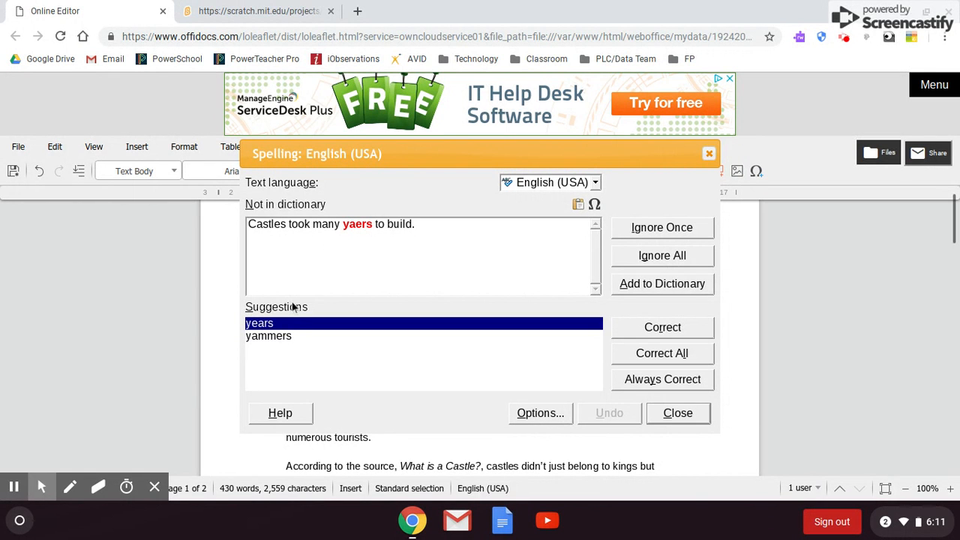
double_click(278, 324)
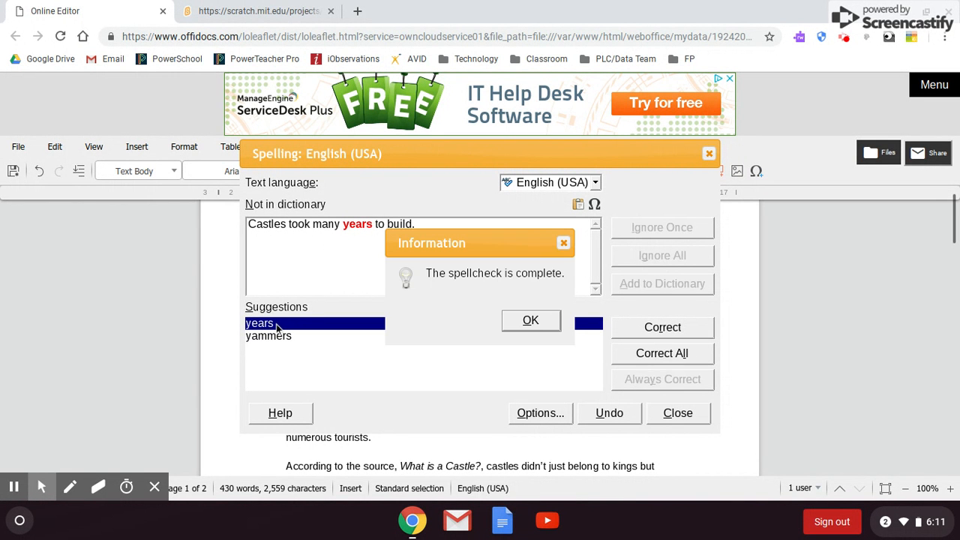
click(532, 321)
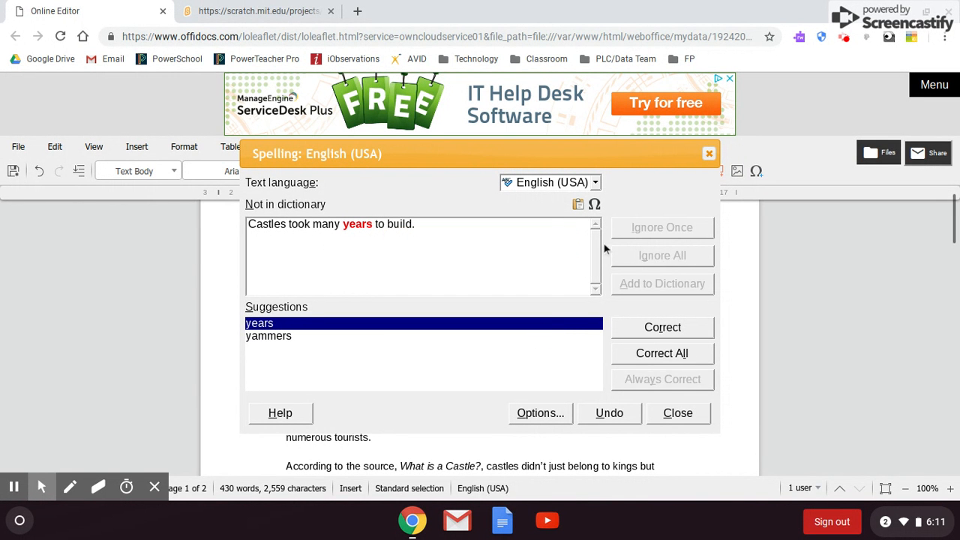
click(709, 153)
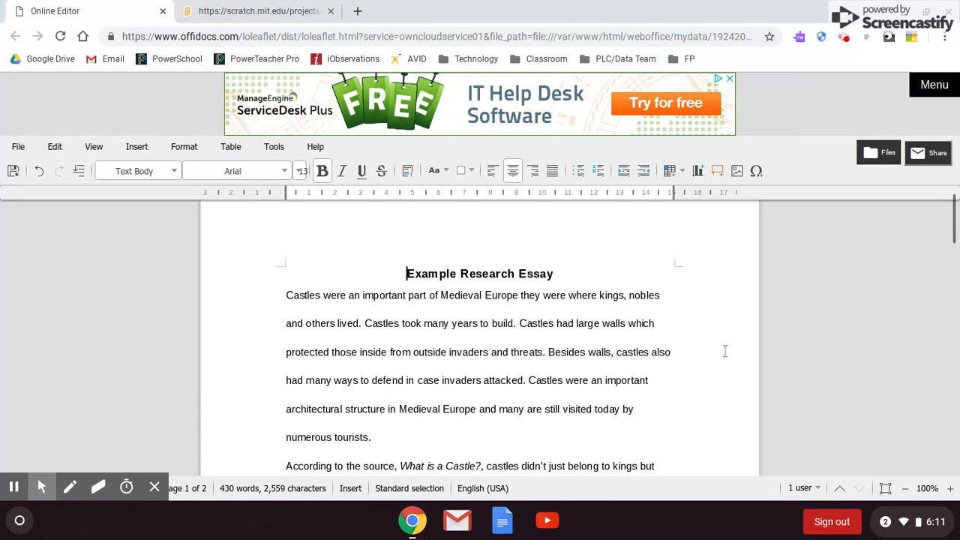
Step: Place the text cursor on the empty line below the last source at the end of the document
scroll(725, 351, down, 1)
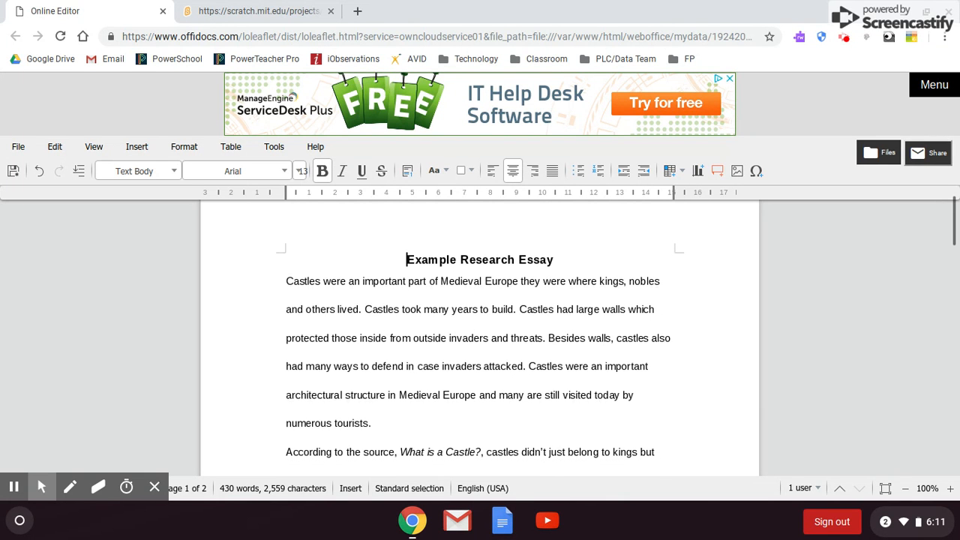
scroll(725, 351, down, 3)
scroll(480, 334, down, 5)
scroll(480, 334, down, 10)
scroll(480, 337, down, 8)
scroll(480, 337, down, 9)
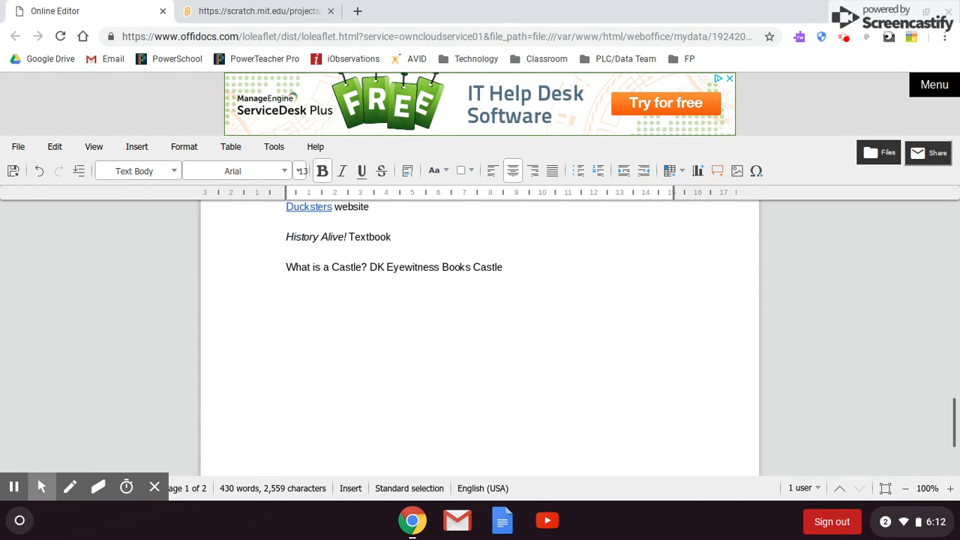
click(510, 296)
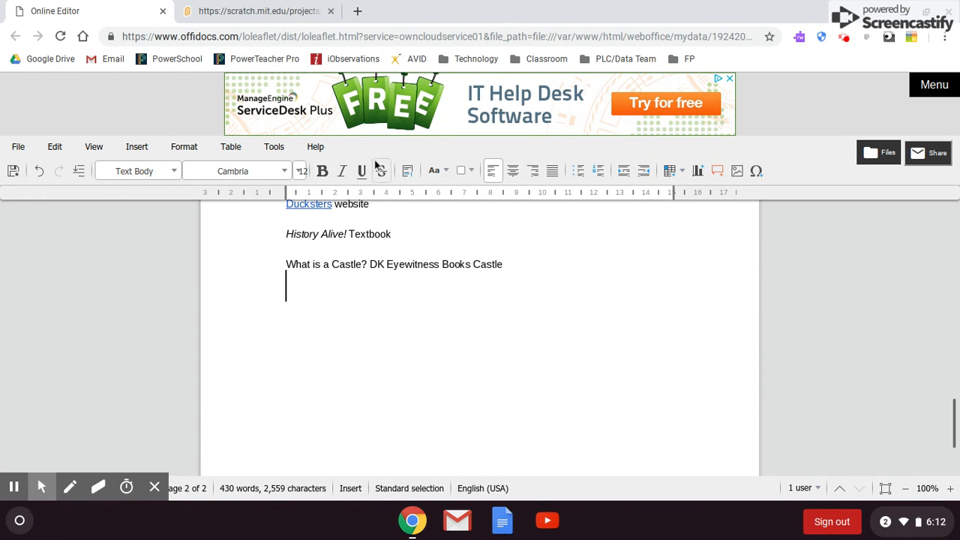
Step: Switch to the Castle Blaster project on Scratch, start the game and capture a screenshot of its stage area
click(280, 9)
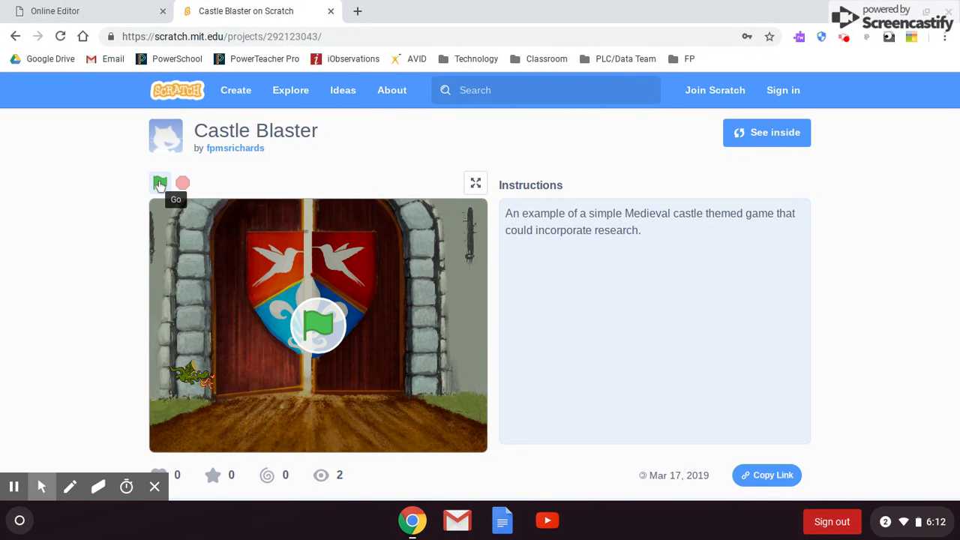
scroll(481, 285, down, 1)
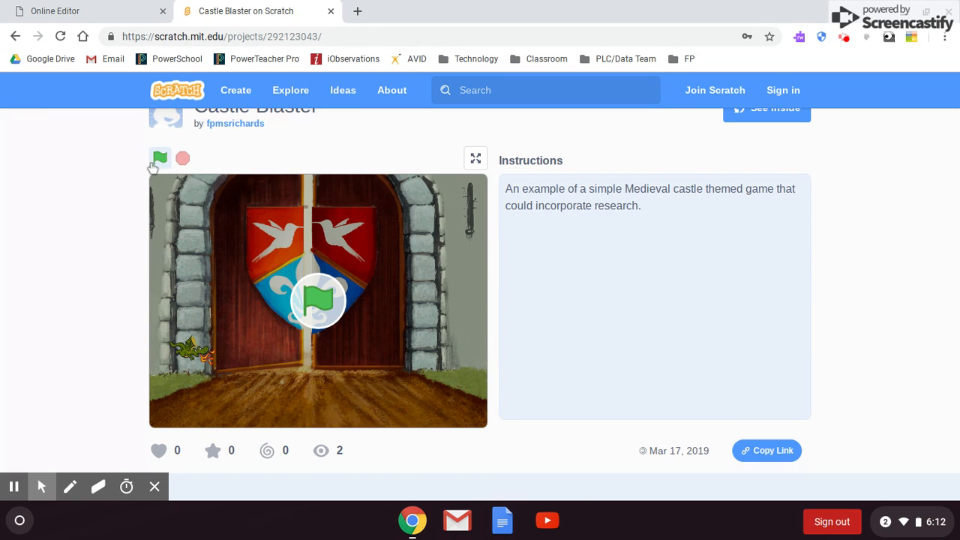
click(158, 159)
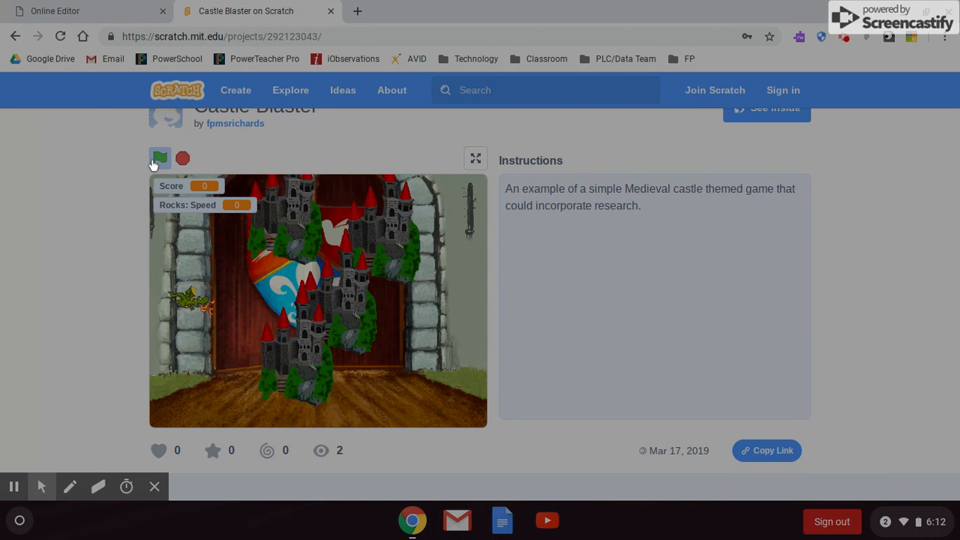
drag(143, 151, 527, 452)
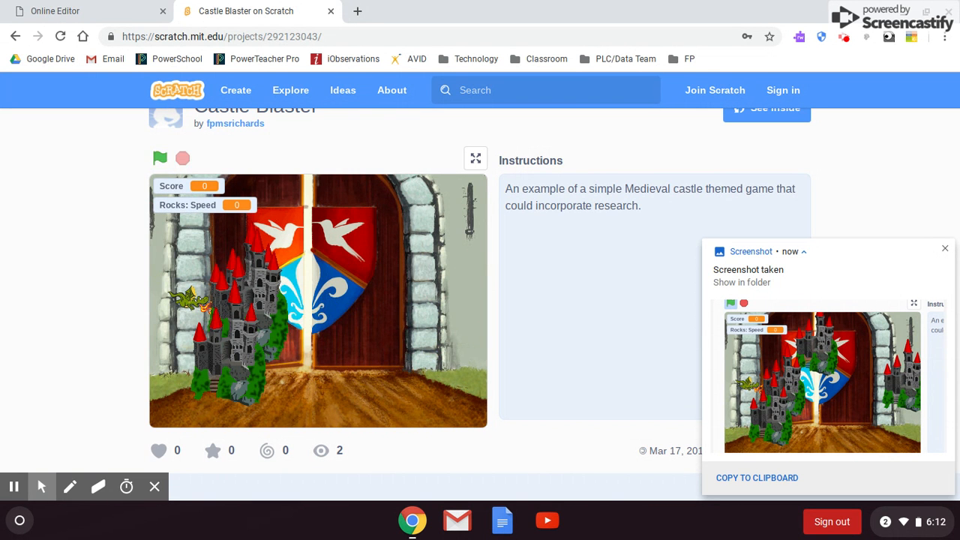
Step: Return to the essay in the online editor and insert the image "Screenshot 2019-03-17 at 6.12.32 PM.png" from Downloads
click(129, 6)
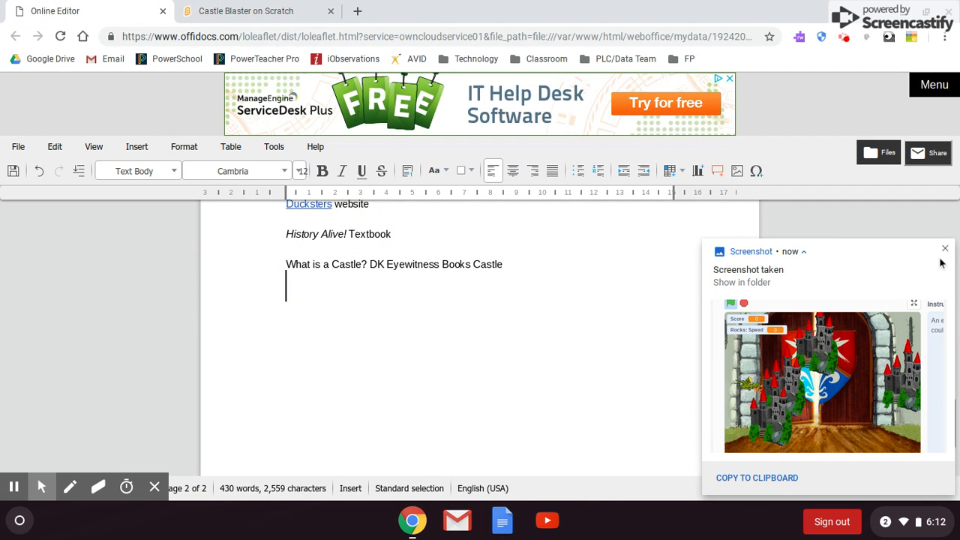
click(945, 251)
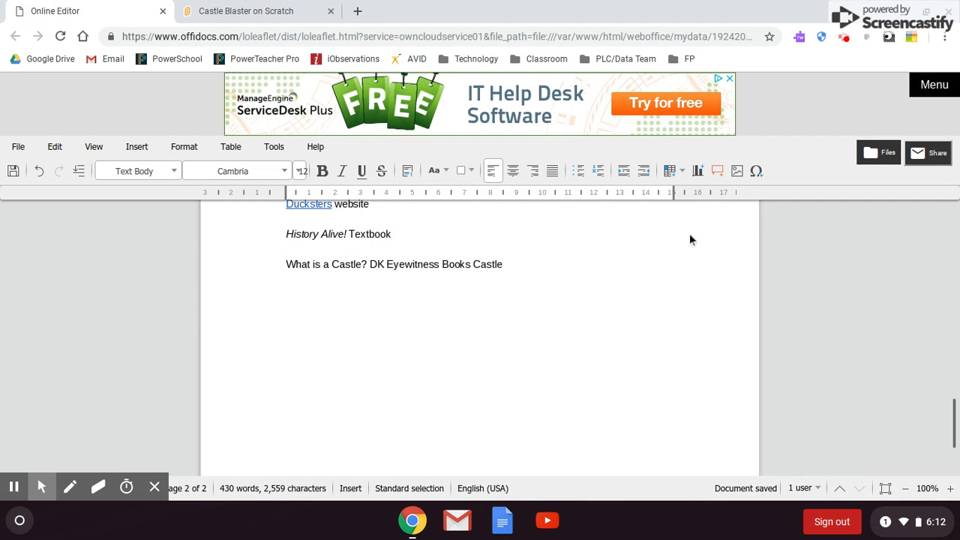
click(735, 178)
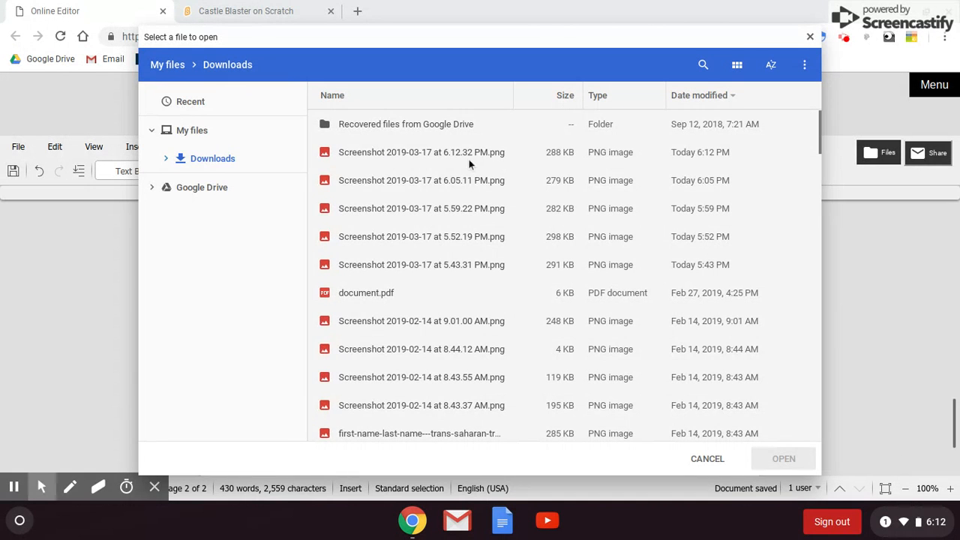
click(467, 158)
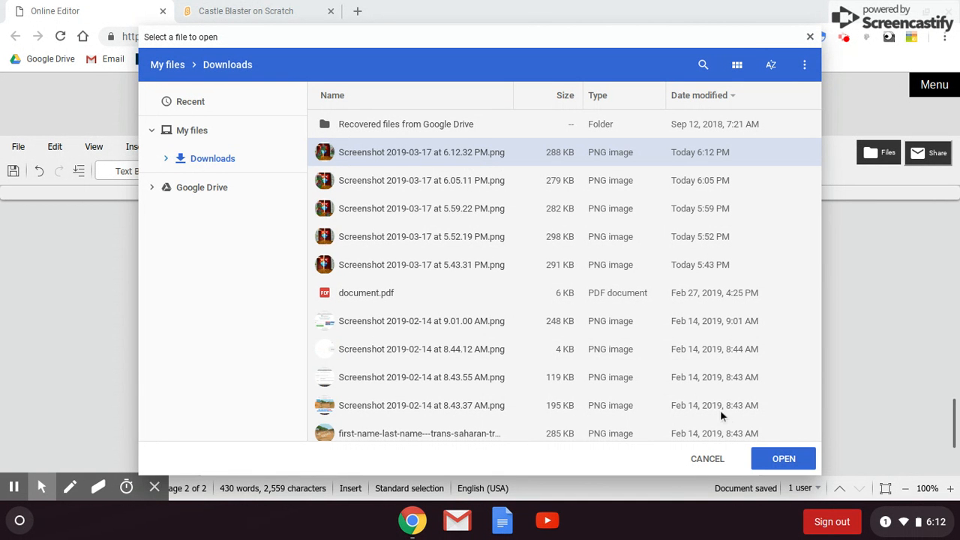
click(786, 459)
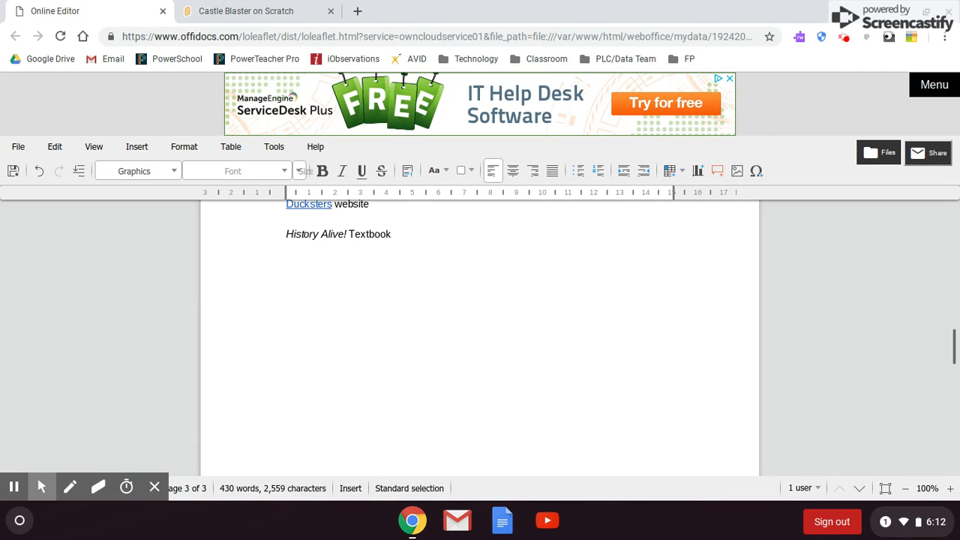
Step: Try to shrink the inserted game screenshot from its lower-right corner
scroll(709, 390, down, 5)
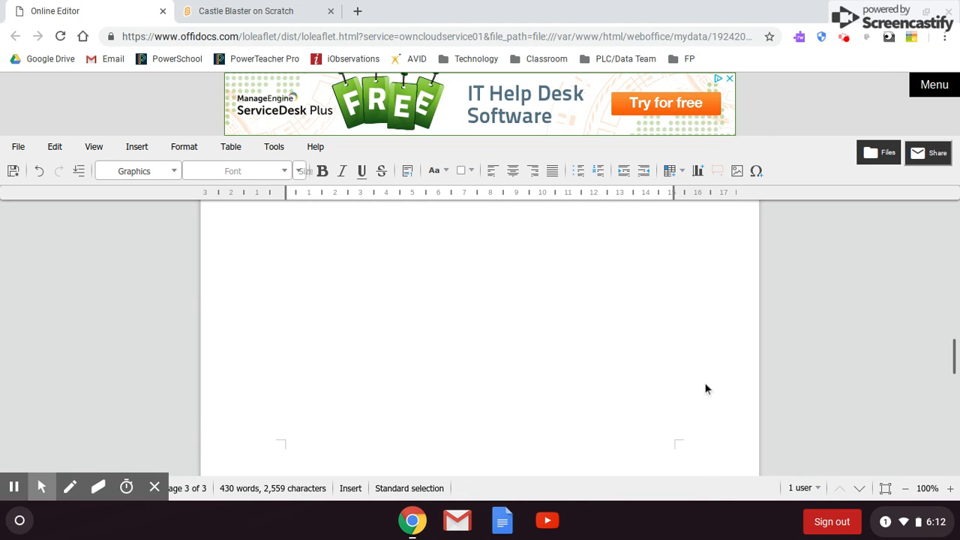
scroll(480, 338, down, 3)
scroll(480, 338, up, 1)
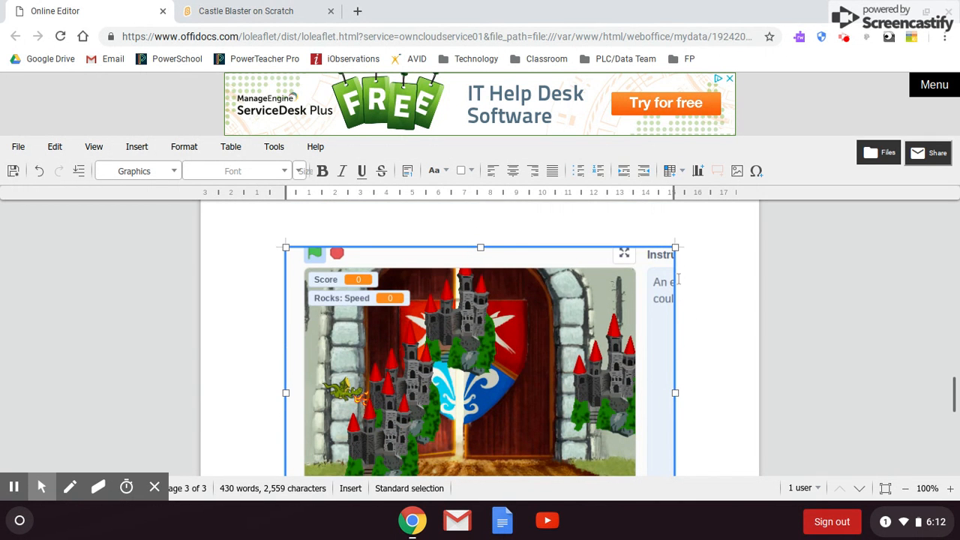
scroll(678, 285, down, 4)
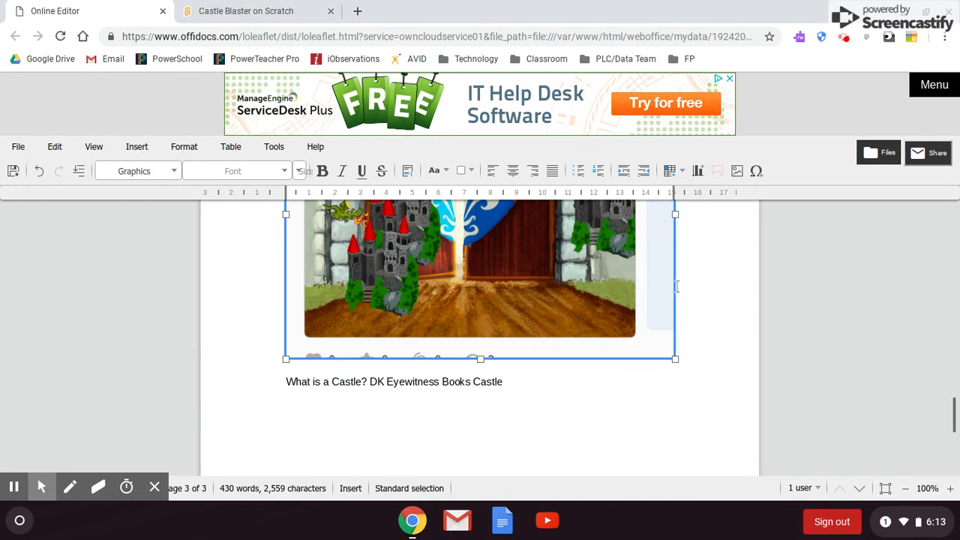
click(671, 358)
drag(671, 360, 637, 343)
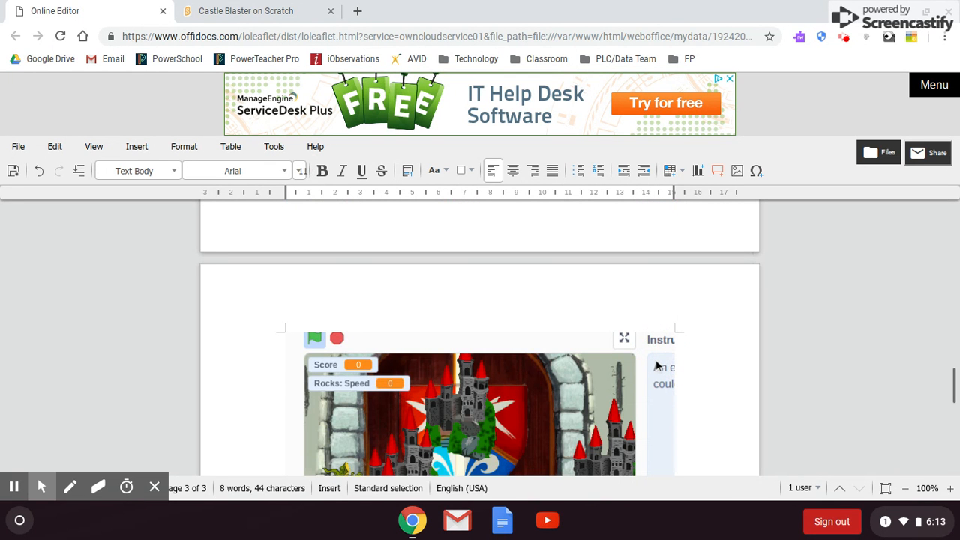
Step: Select the game screenshot on the last page and try again to make it smaller from its lower-right corner
scroll(657, 365, down, 3)
scroll(643, 393, up, 1)
click(630, 396)
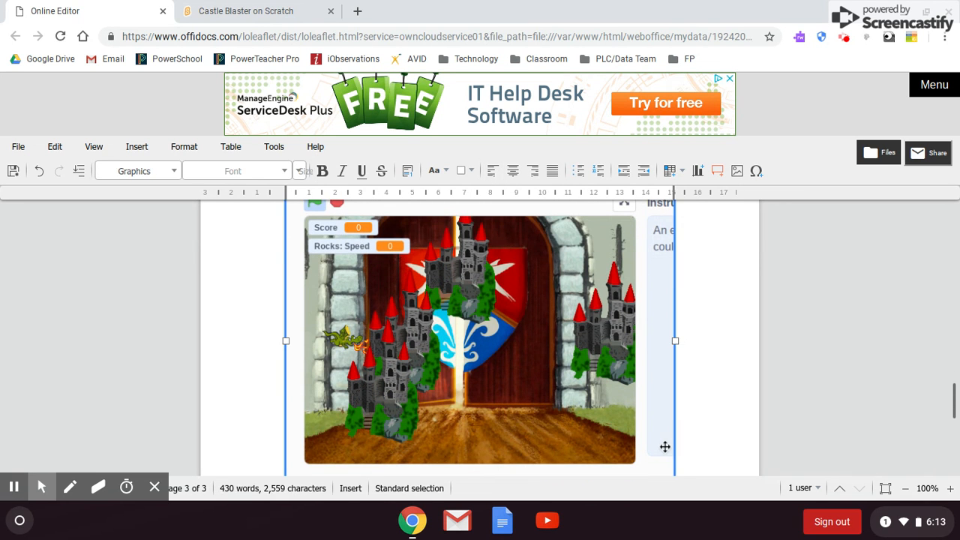
scroll(664, 450, down, 1)
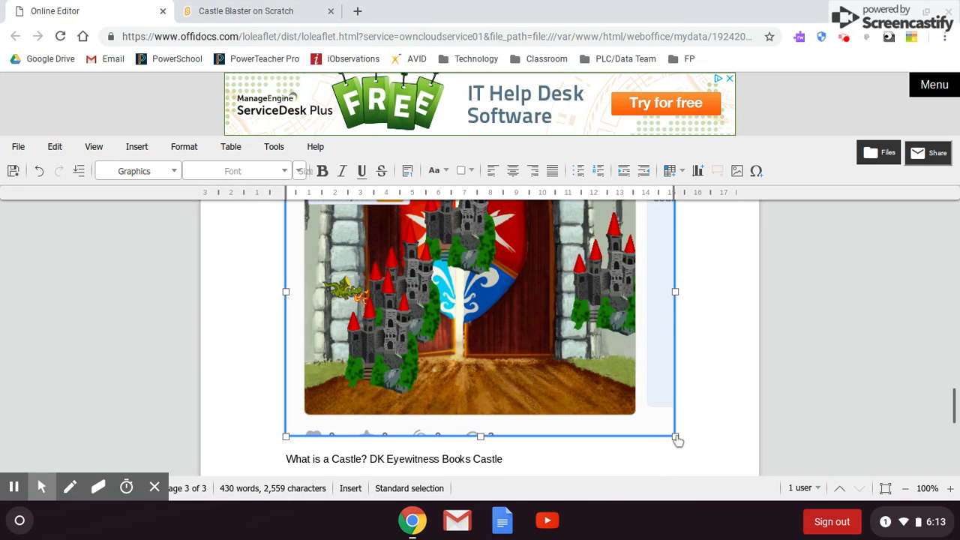
drag(675, 439, 614, 393)
scroll(730, 394, down, 1)
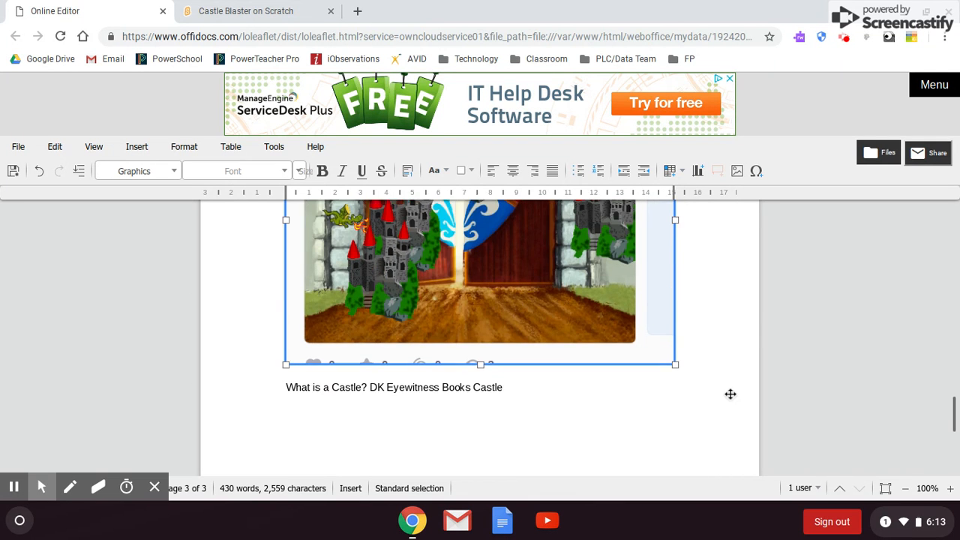
Step: Move the game screenshot down so it sits below the source line "What is a Castle? DK Eyewitness Books Castle"
scroll(731, 393, up, 4)
scroll(481, 338, up, 3)
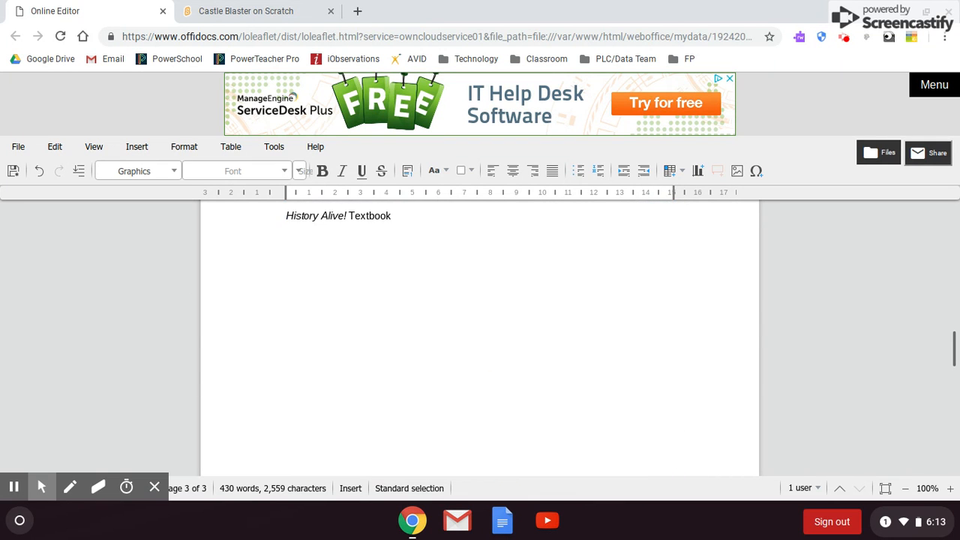
scroll(480, 338, down, 6)
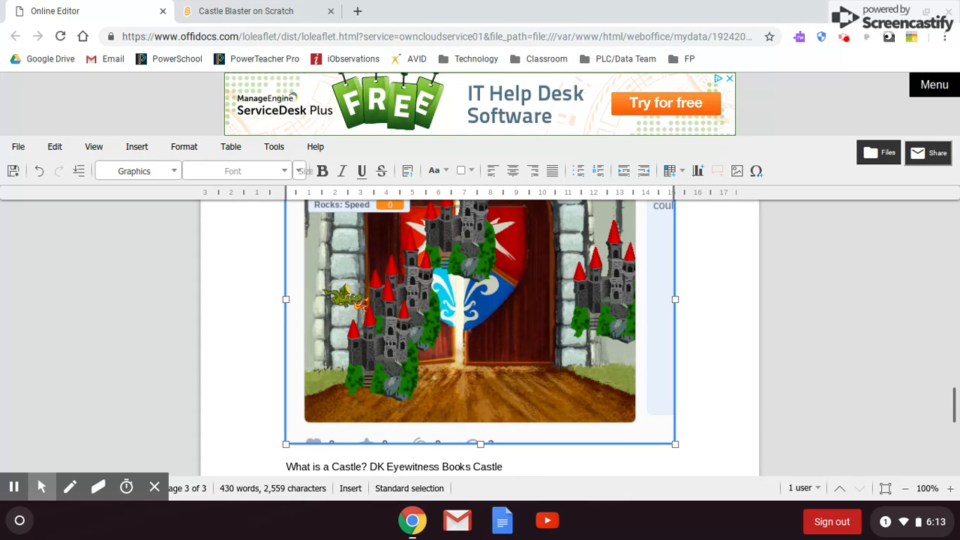
click(514, 305)
drag(514, 306, 515, 323)
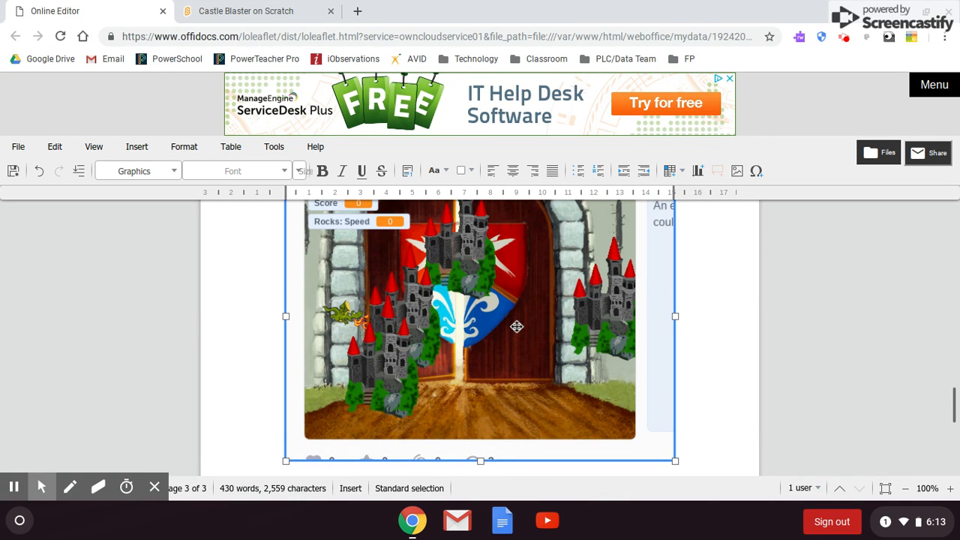
scroll(514, 323, up, 3)
scroll(516, 327, up, 5)
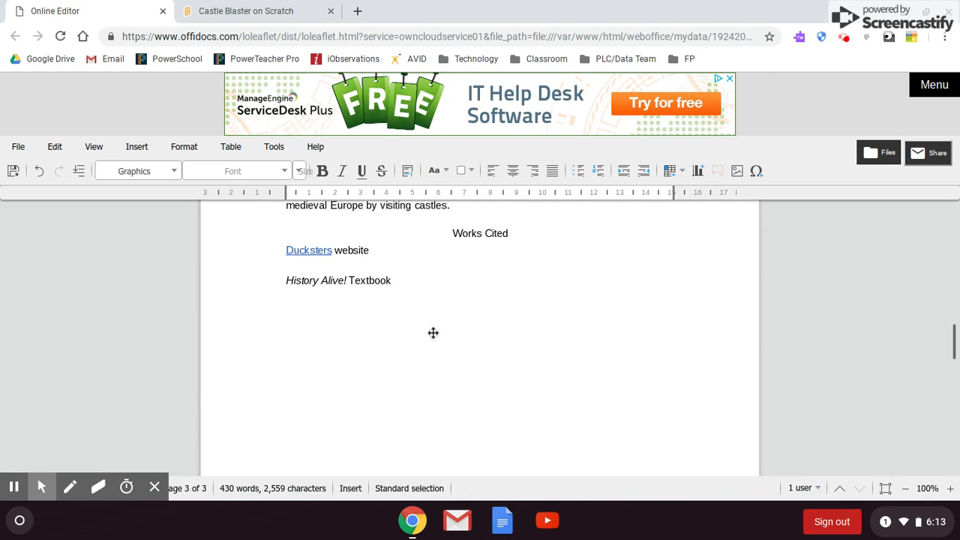
click(295, 346)
click(286, 321)
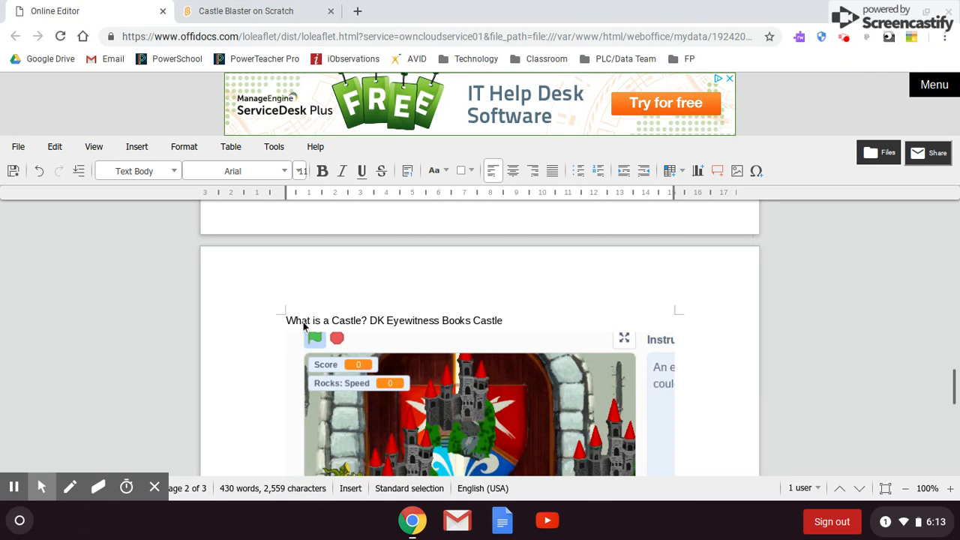
Step: Add the caption "Castle Blaster" on the empty line below the game screenshot
scroll(566, 439, down, 1)
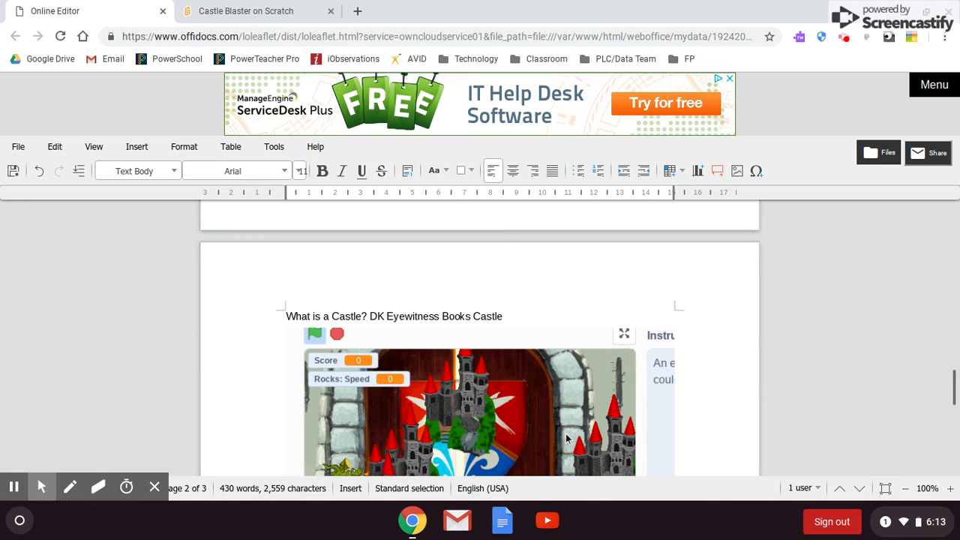
scroll(480, 337, down, 2)
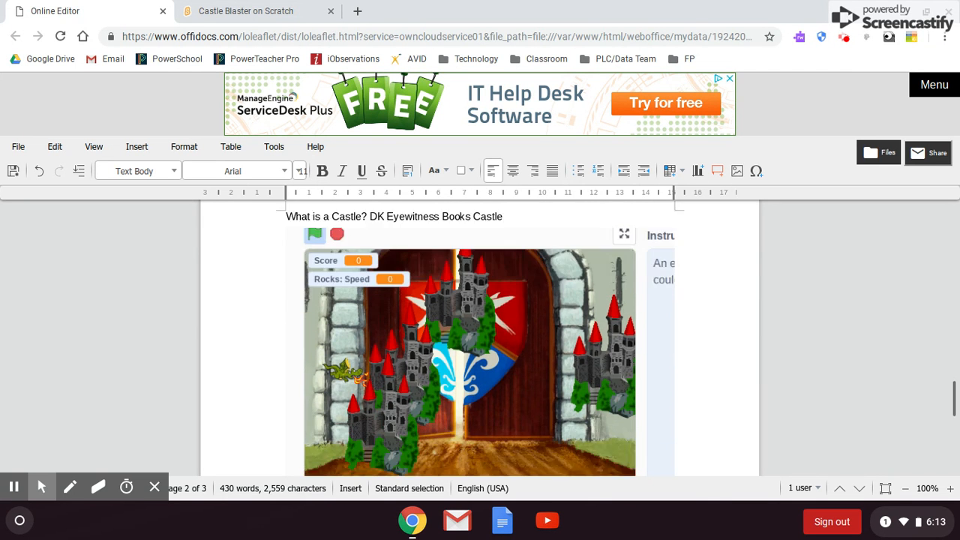
scroll(476, 436, down, 2)
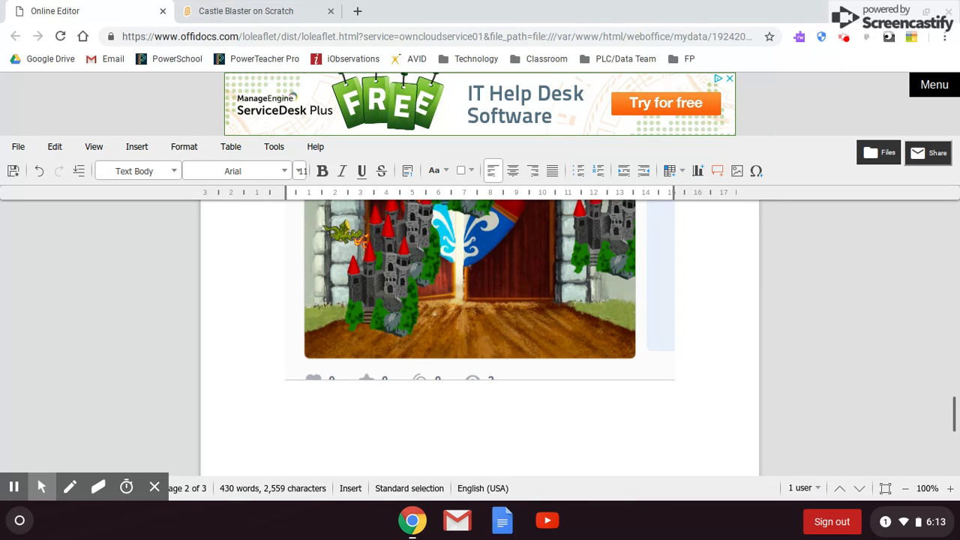
click(455, 431)
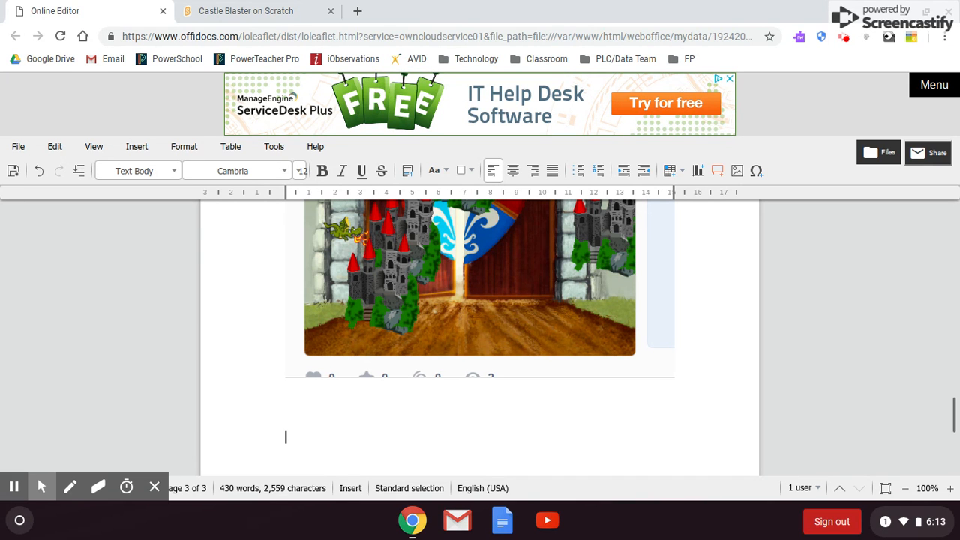
text(Castle Blaster)
Step: Switch to the Castle Blaster project on Scratch and copy its web address
click(246, 10)
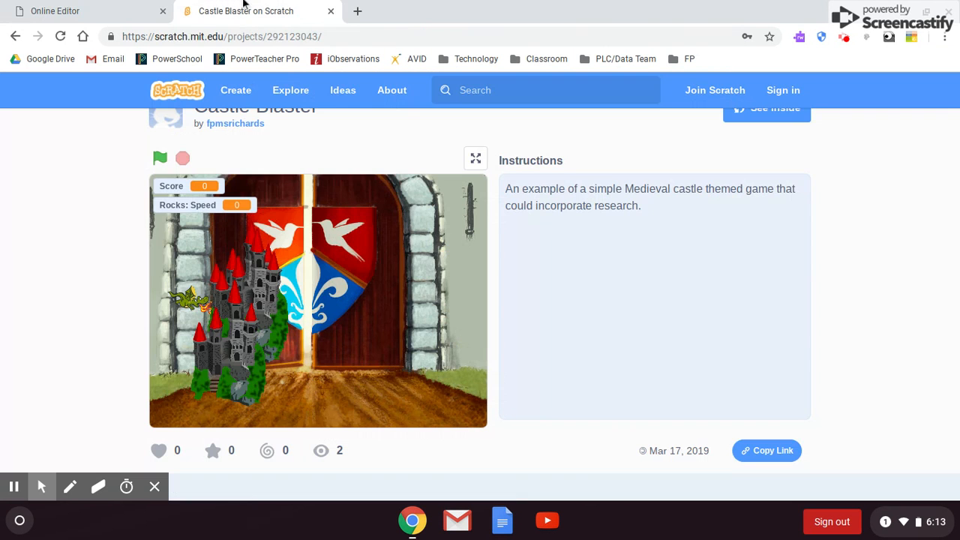
click(252, 37)
key(ctrl+c)
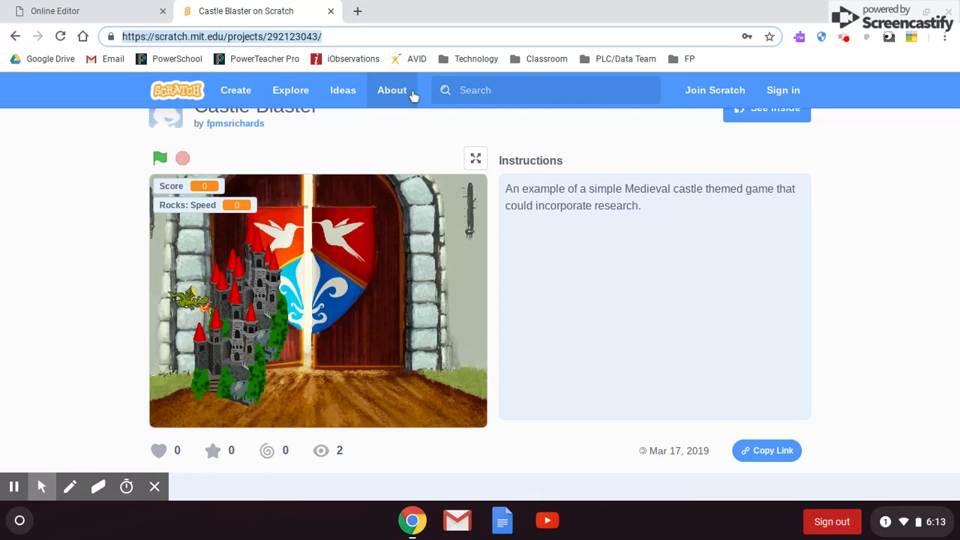
Step: Return to the essay in the online editor, paste the copied address below the "Castle Blaster" caption and remove the empty line above the caption
click(64, 9)
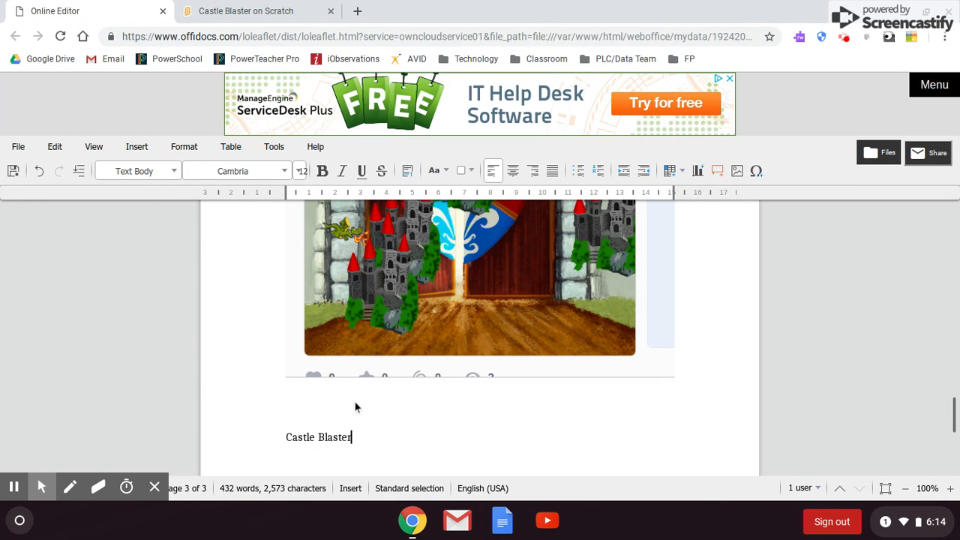
triple_click(285, 437)
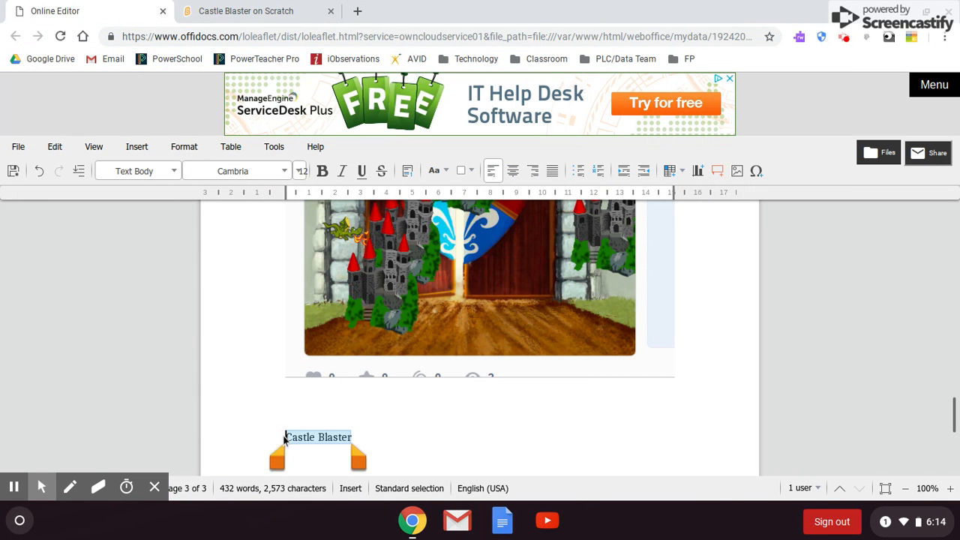
click(388, 446)
key(ctrl+v)
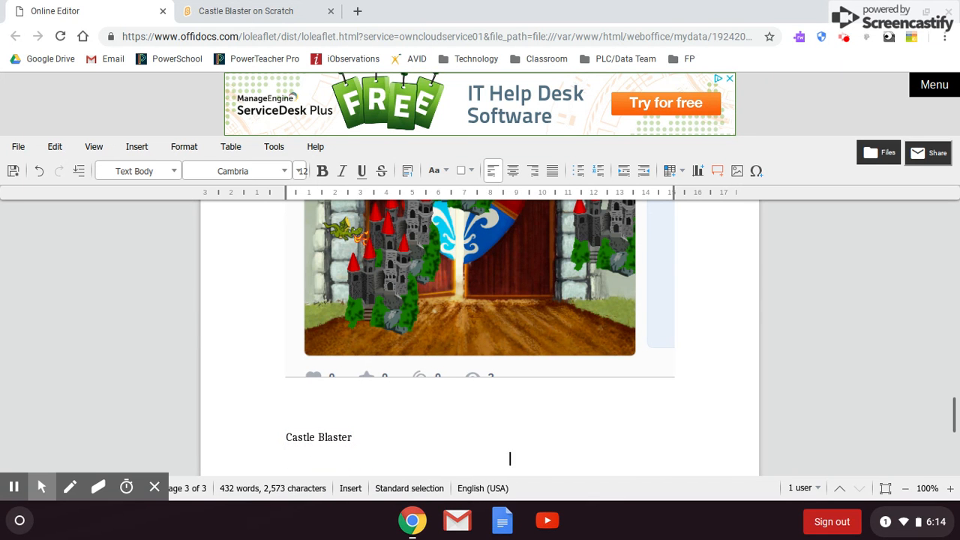
click(295, 420)
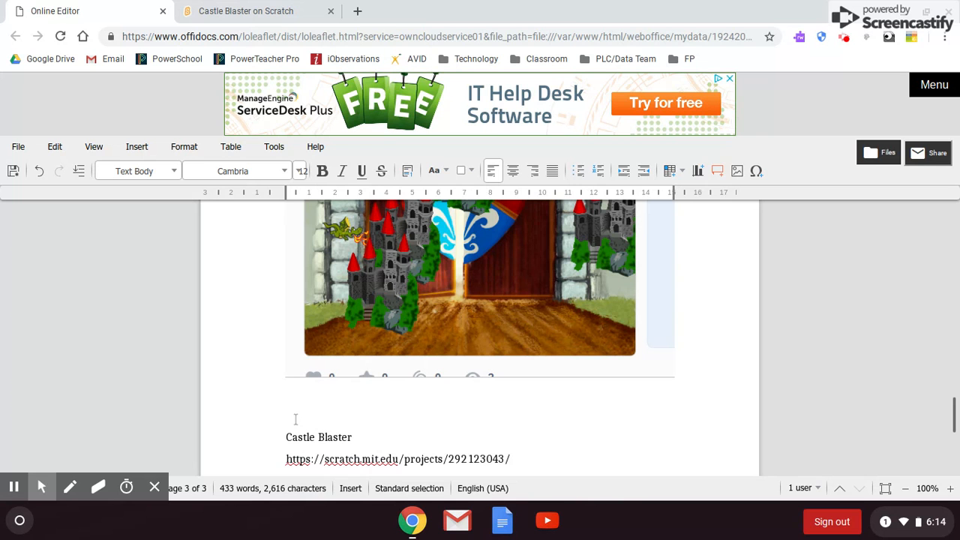
key(BackSpace)
Step: Start a hyperlink on the "Castle Blaster" caption and move the Hyperlink dialog clear of the pasted address
click(325, 414)
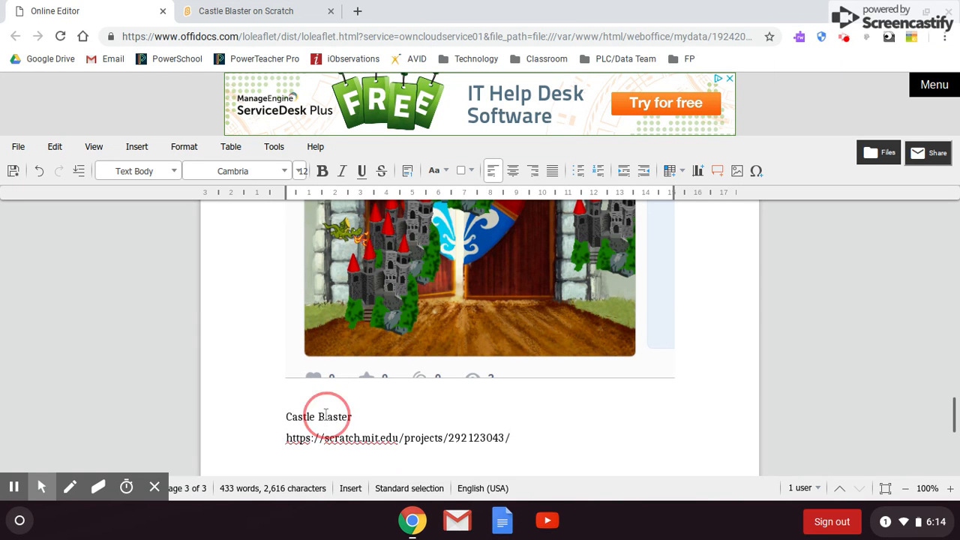
triple_click(325, 413)
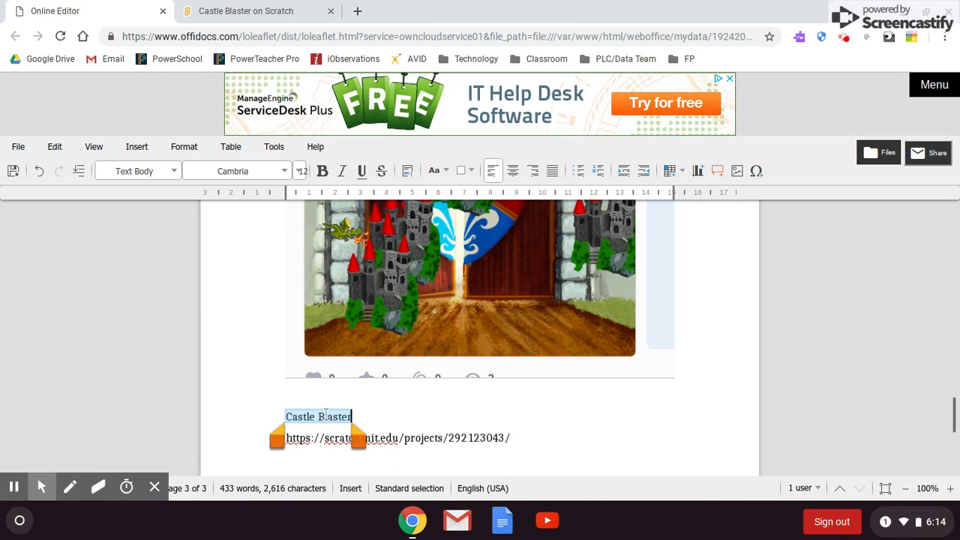
click(139, 147)
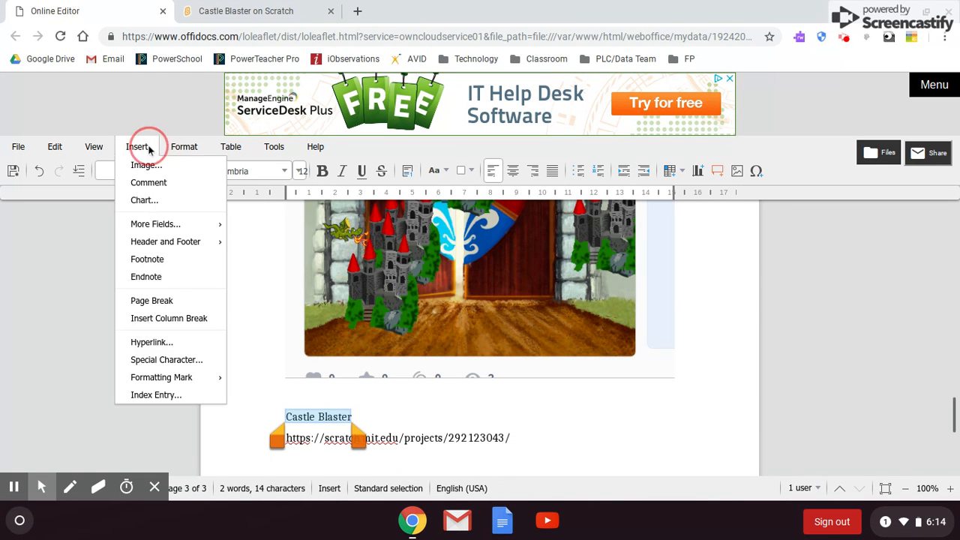
click(170, 347)
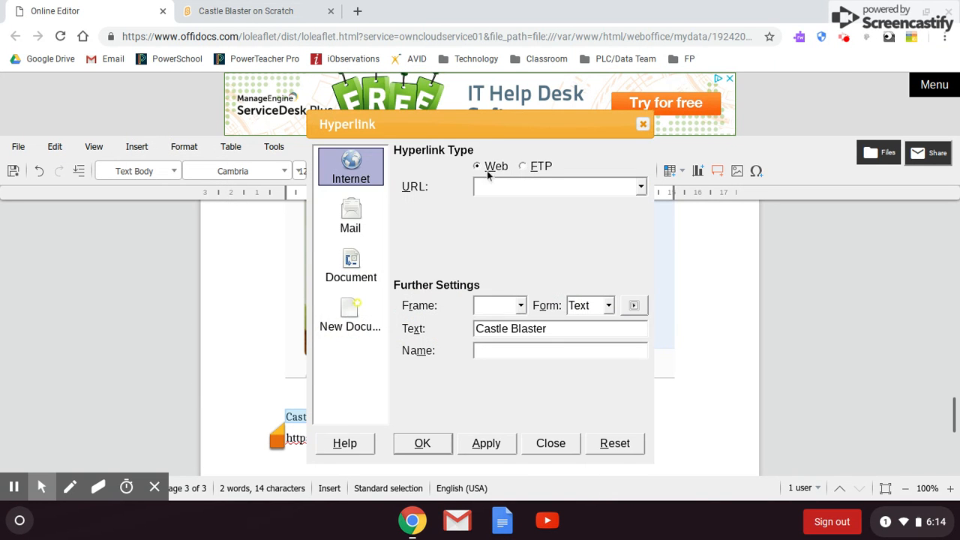
drag(501, 119, 698, 81)
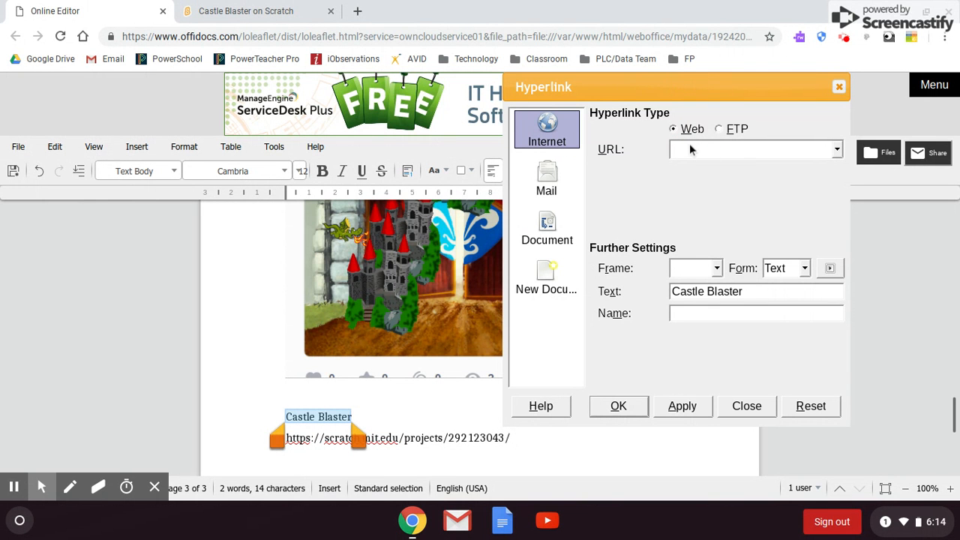
drag(678, 82, 710, 78)
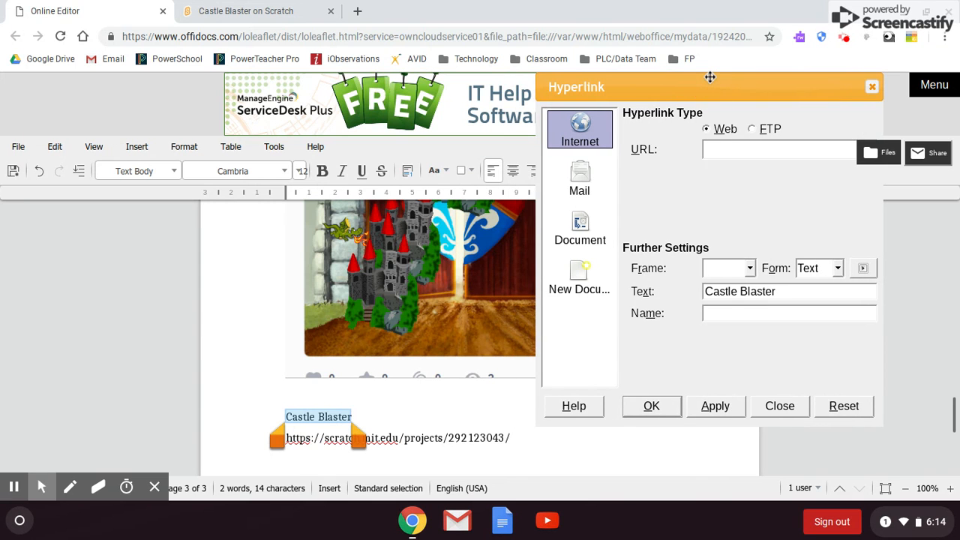
text(h)
text(ttp)
text(s://scra)
text(tch)
text(.mit.edu)
text(/porje)
text(cts/292)
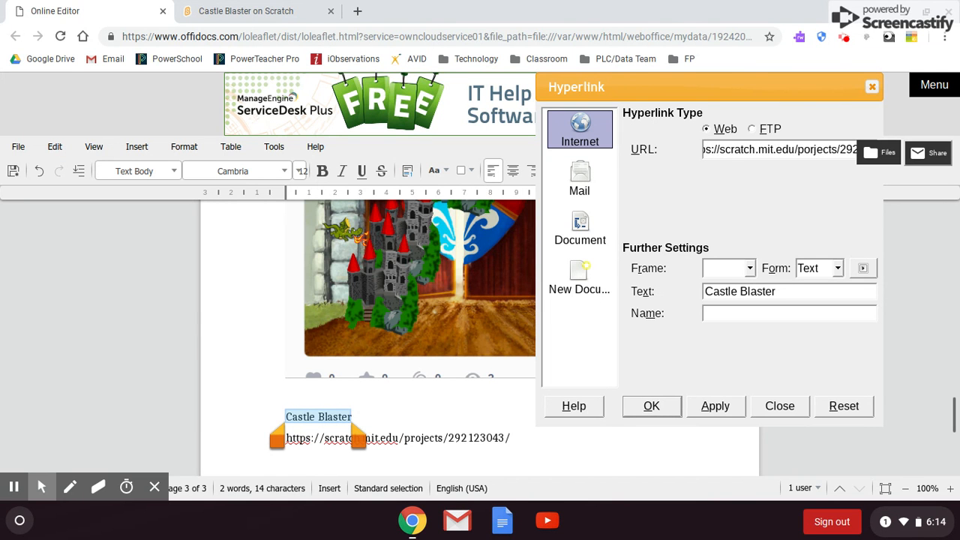
text(12304)
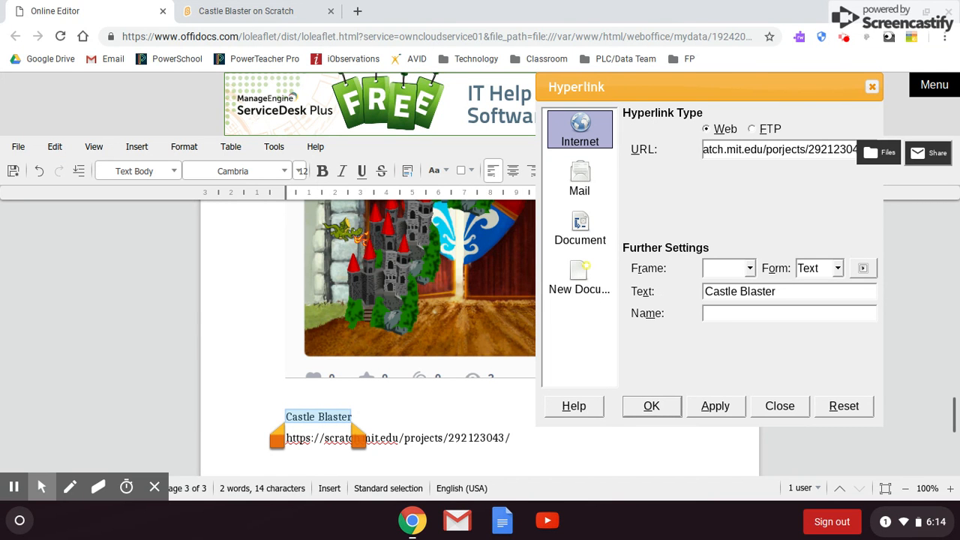
drag(753, 94, 703, 84)
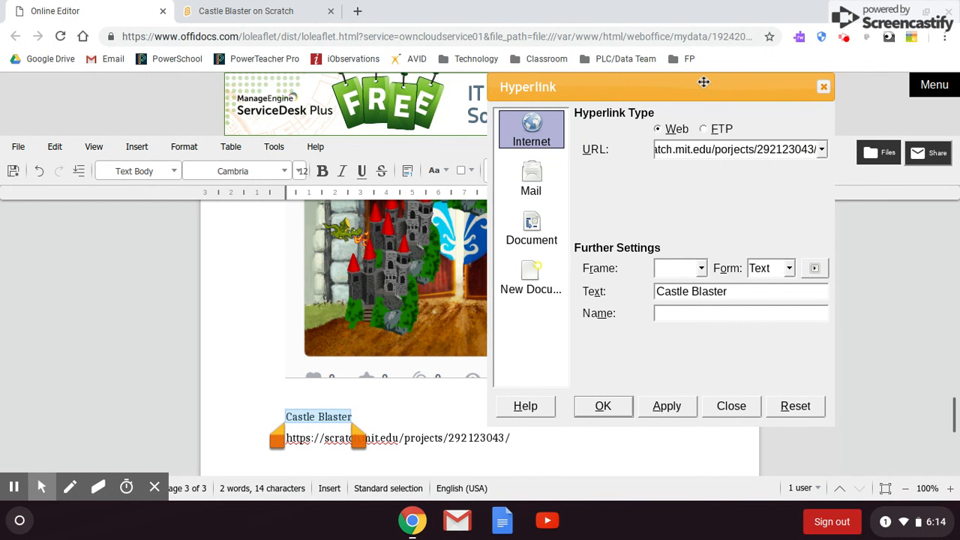
click(667, 407)
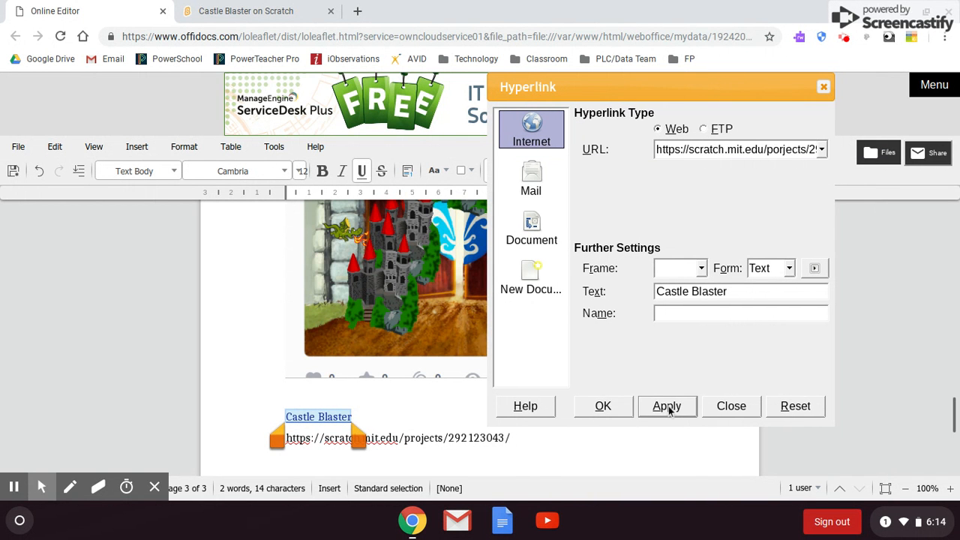
click(824, 89)
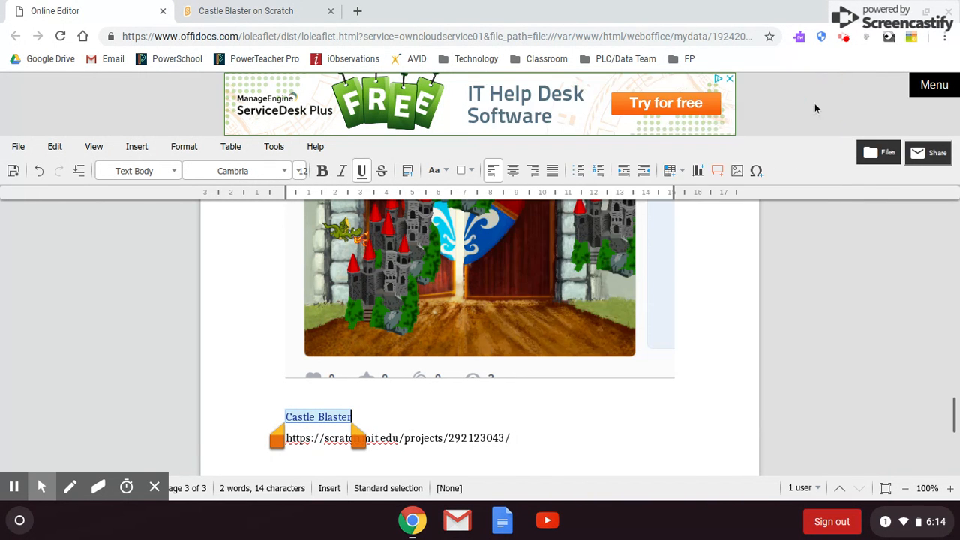
Step: Delete the plain-text web address below the linked "Castle Blaster" caption
triple_click(434, 445)
key(Delete)
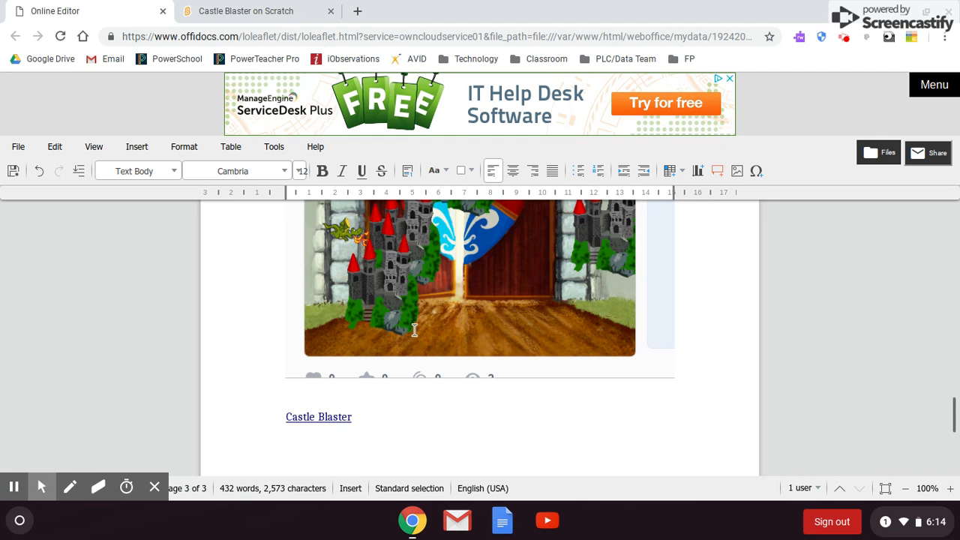
scroll(418, 336, down, 3)
scroll(418, 336, up, 6)
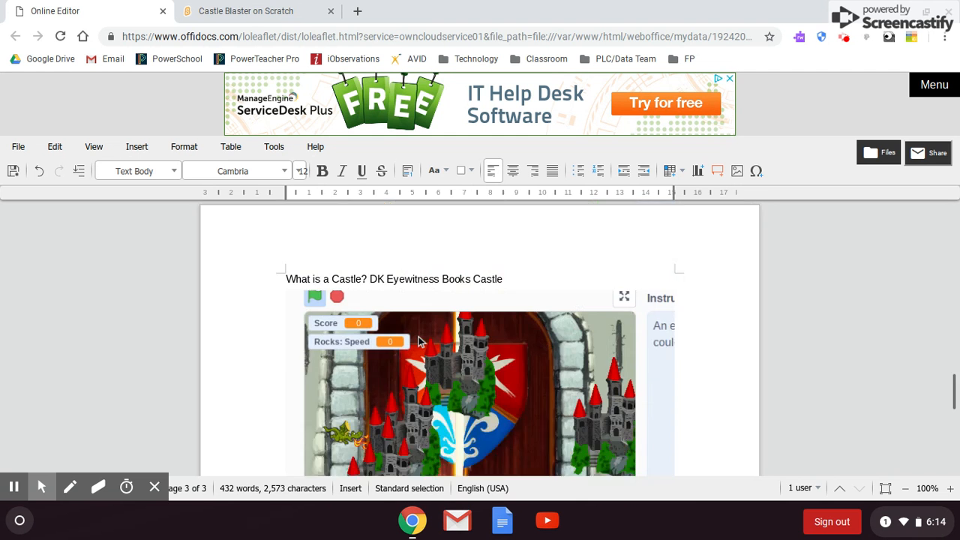
scroll(418, 336, up, 10)
drag(954, 331, 954, 219)
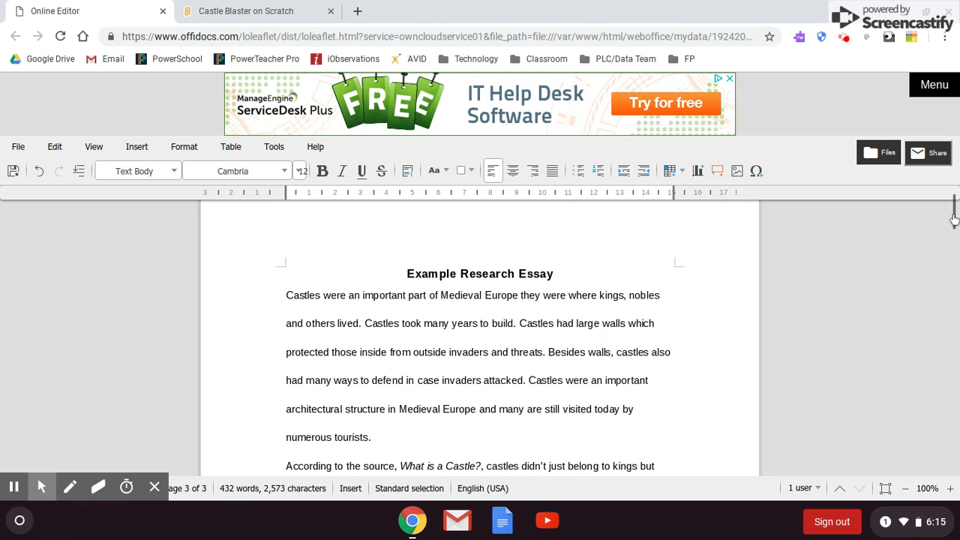